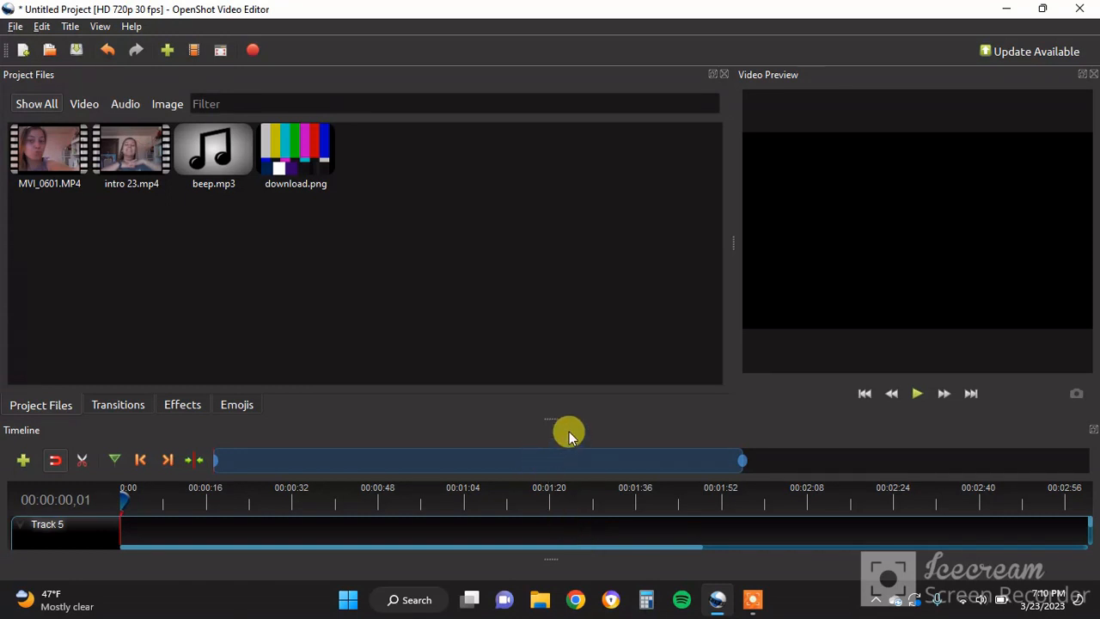
# Make the timeline panel taller and the video preview panel wider
pyautogui.moveTo(552, 418); pyautogui.dragTo(554, 323)
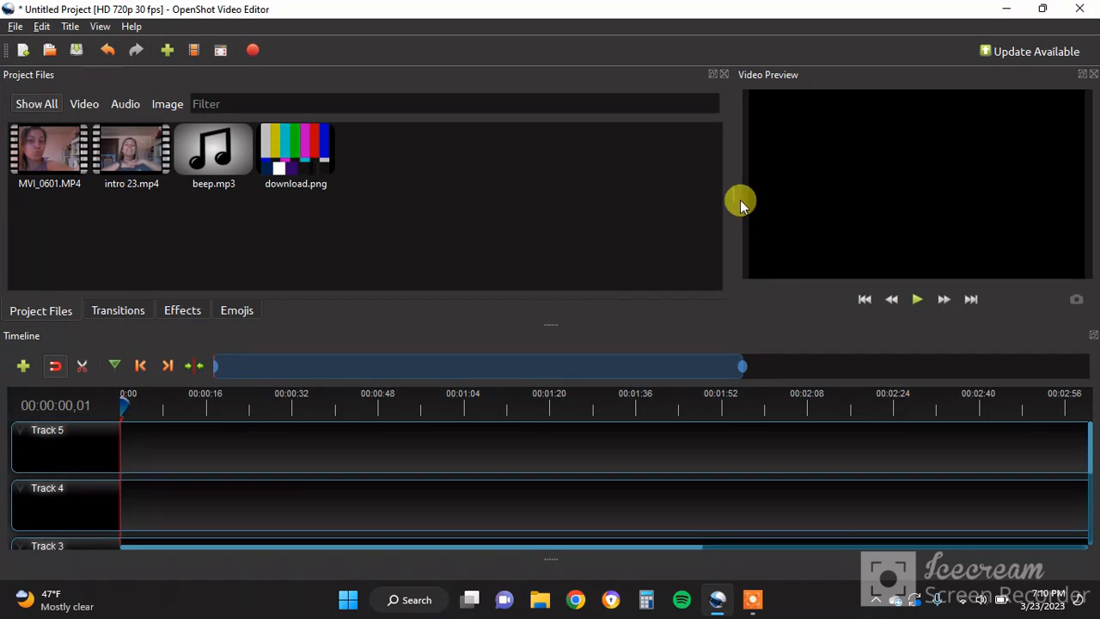
pyautogui.moveTo(731, 195); pyautogui.dragTo(684, 191)
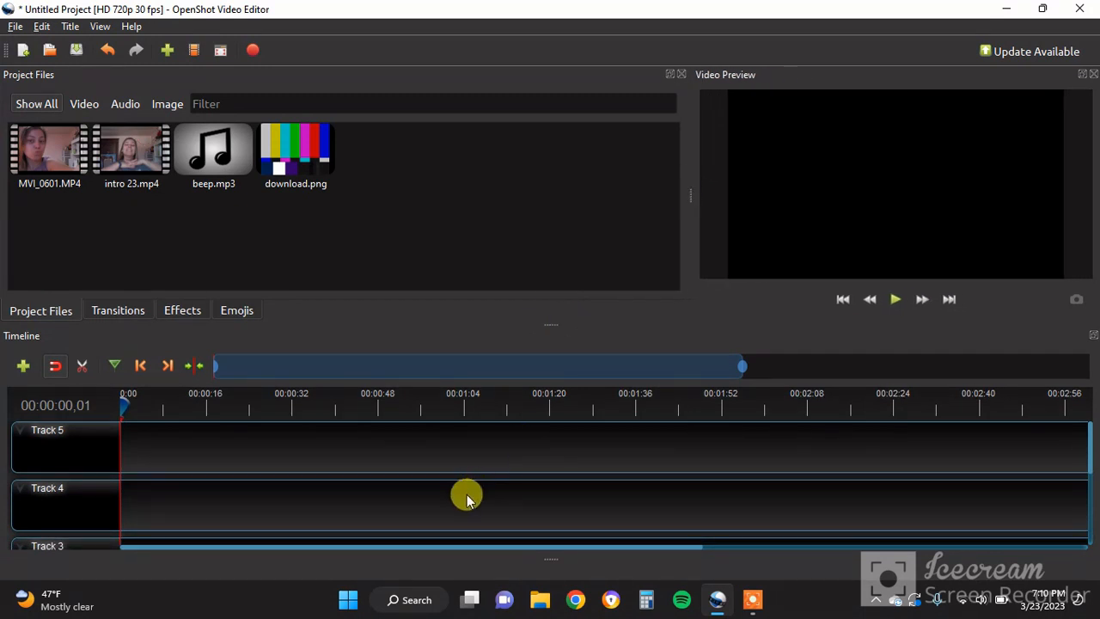
# Place MVI_0601.MP4 on Track 1 starting at about 00:00:46 and intro 23.mp4 directly before it on the same track
pyautogui.scroll(-3, 466, 499)
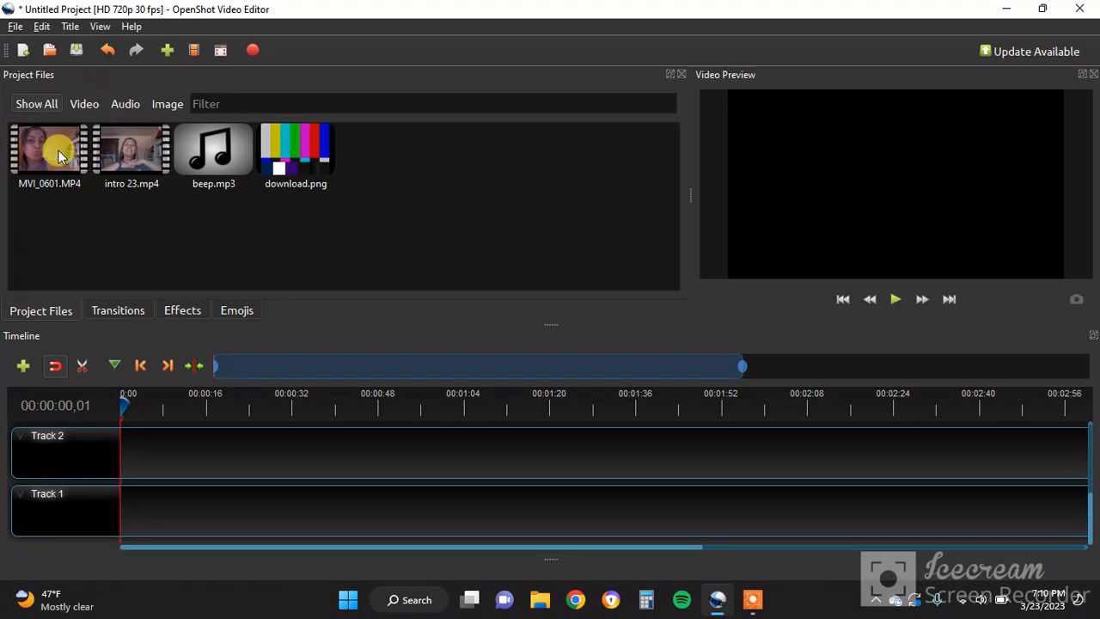
pyautogui.moveTo(66, 152); pyautogui.dragTo(453, 514)
pyautogui.moveTo(129, 152); pyautogui.dragTo(185, 492)
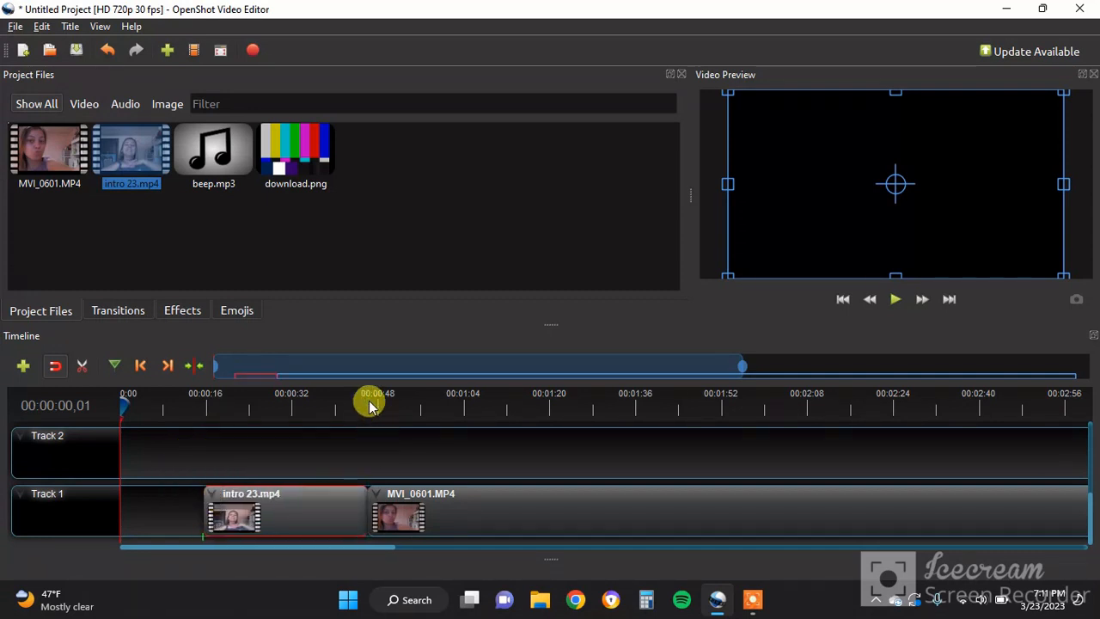
# Slice the start off MVI_0601.MP4 at 00:00:55,22, keeping the right side, and move it back against the end of intro 23.mp4
pyautogui.click(369, 407)
pyautogui.press('space')
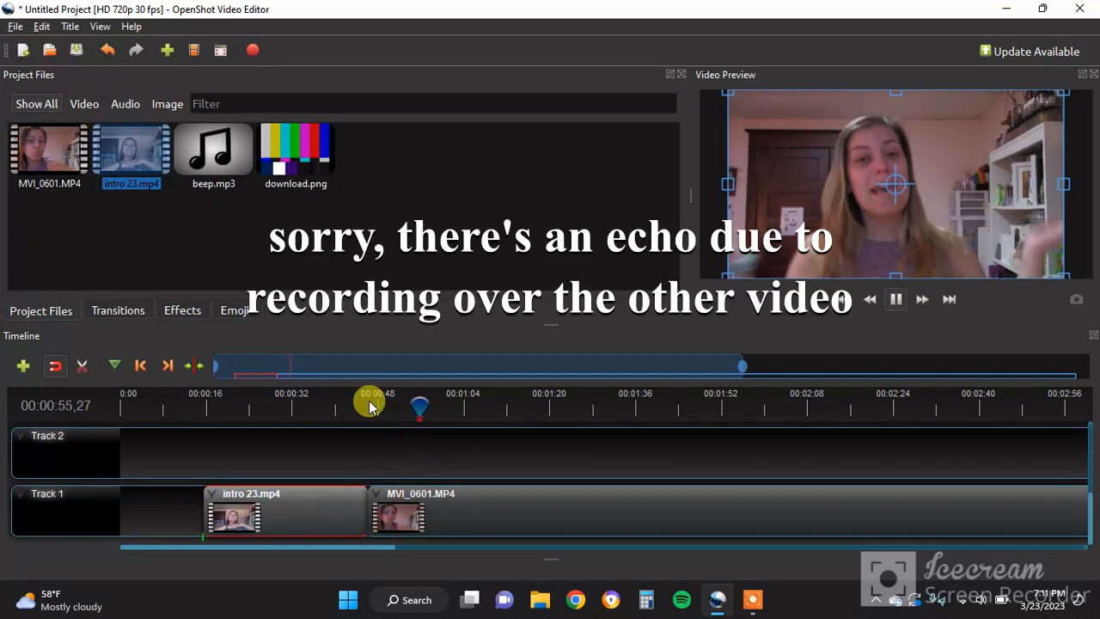
pyautogui.press('space')
pyautogui.click(410, 406)
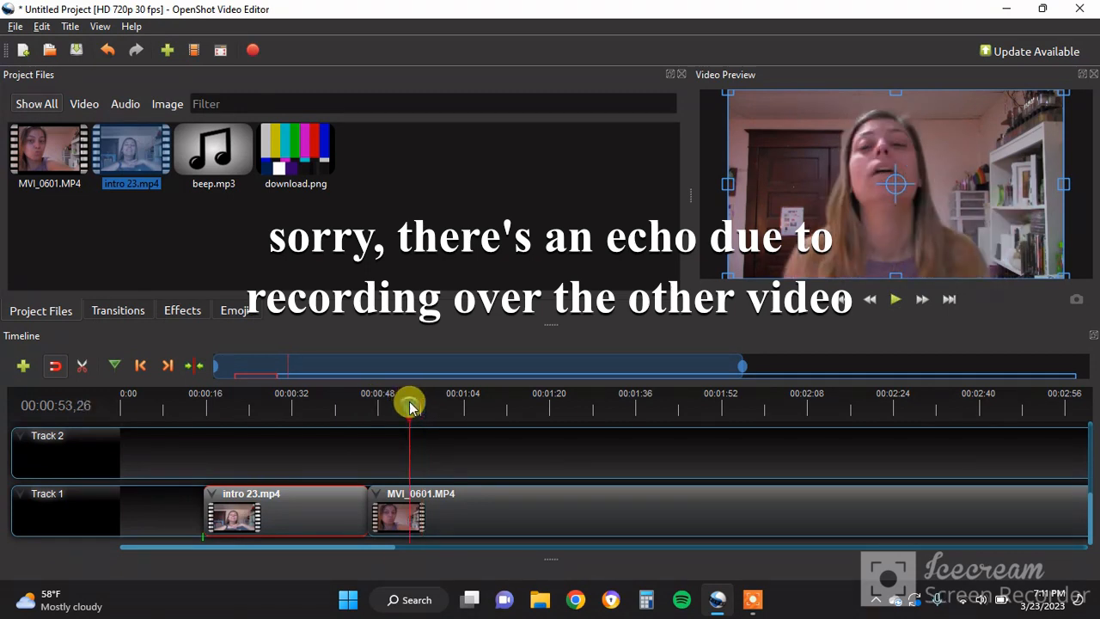
pyautogui.press('space')
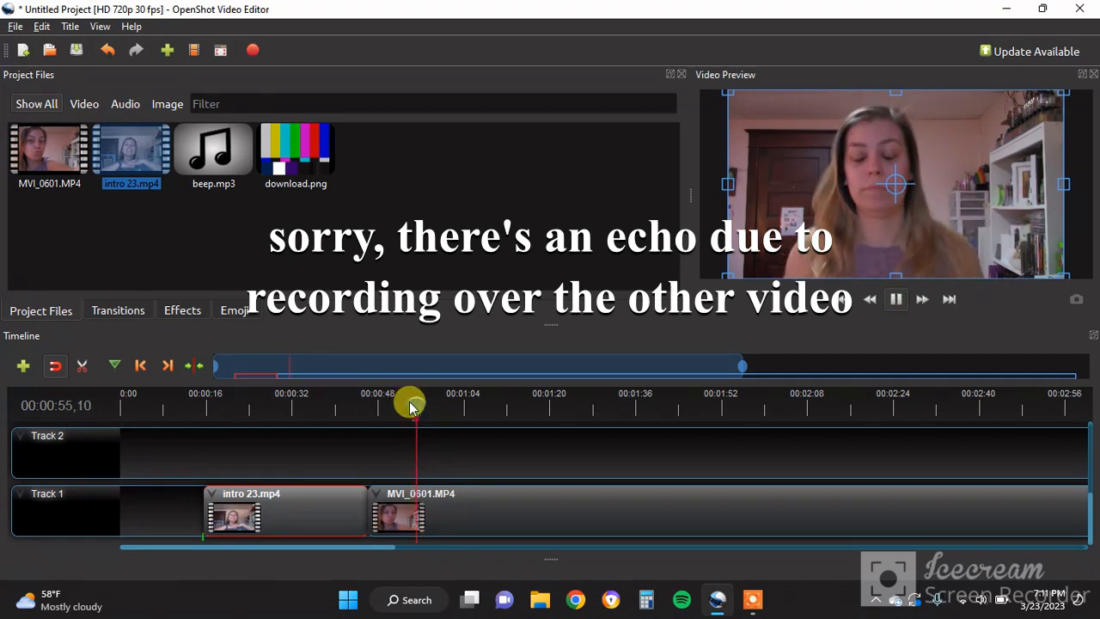
pyautogui.press('space')
pyautogui.rightClick(418, 405)
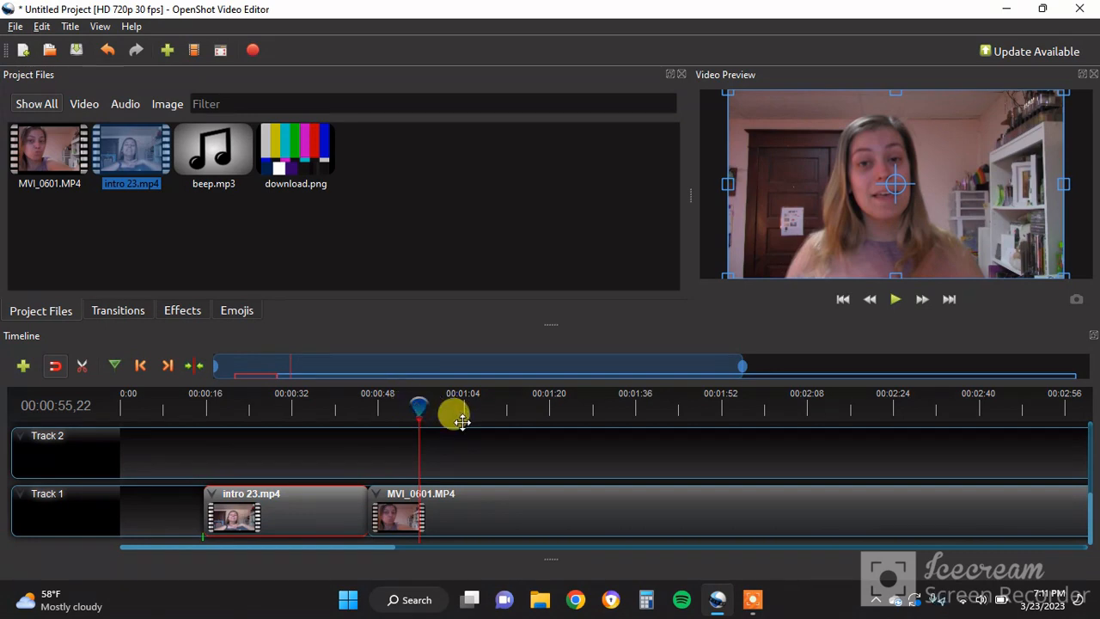
pyautogui.moveTo(496, 436)
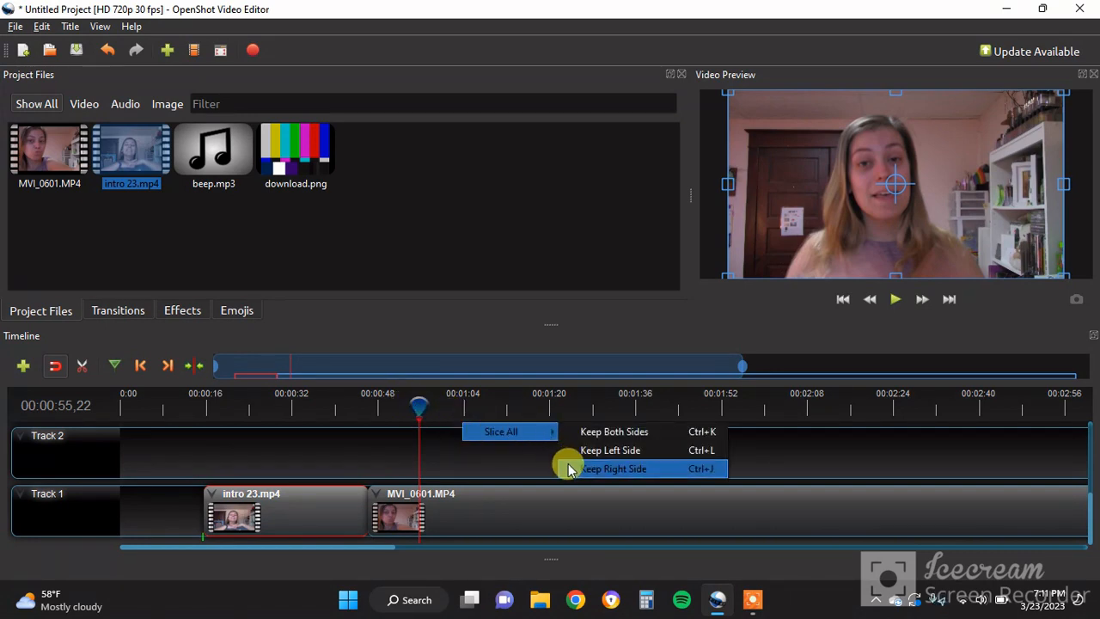
pyautogui.click(569, 471)
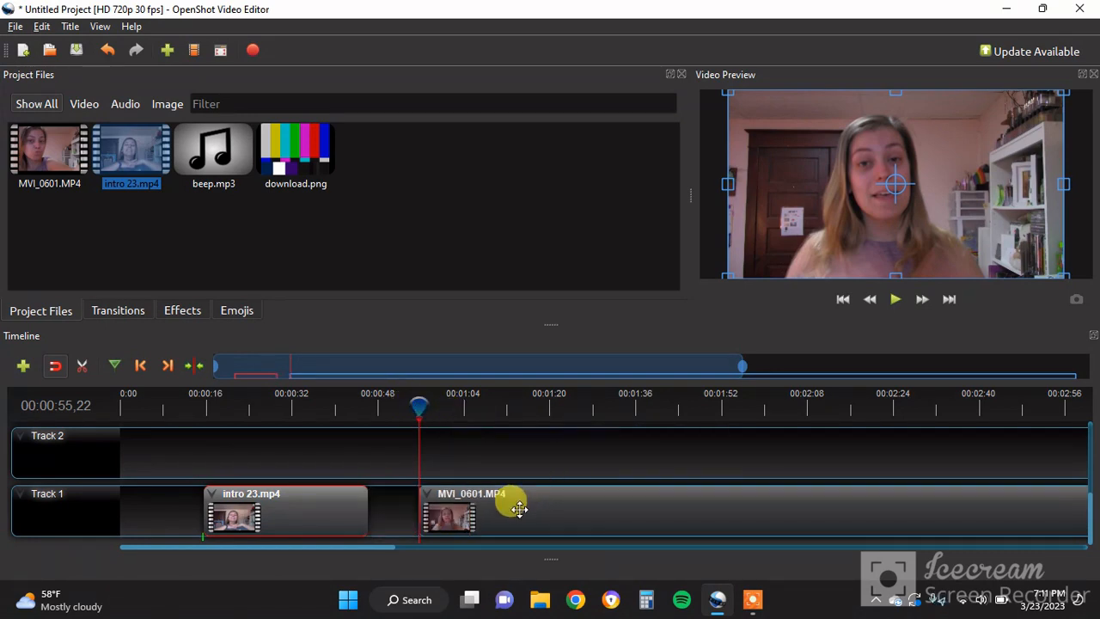
pyautogui.moveTo(519, 508); pyautogui.dragTo(456, 504)
# Slice MVI_0601.MP4 on Track 1 at 00:01:01,09, keeping both sides
pyautogui.click(362, 408)
pyautogui.press('space')
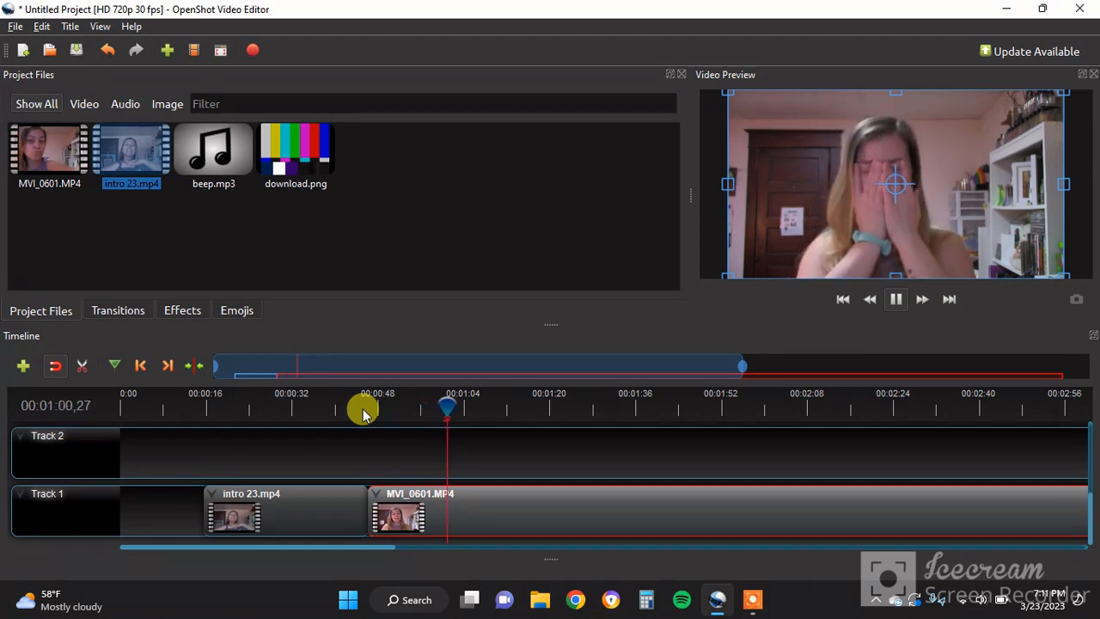
pyautogui.press('space')
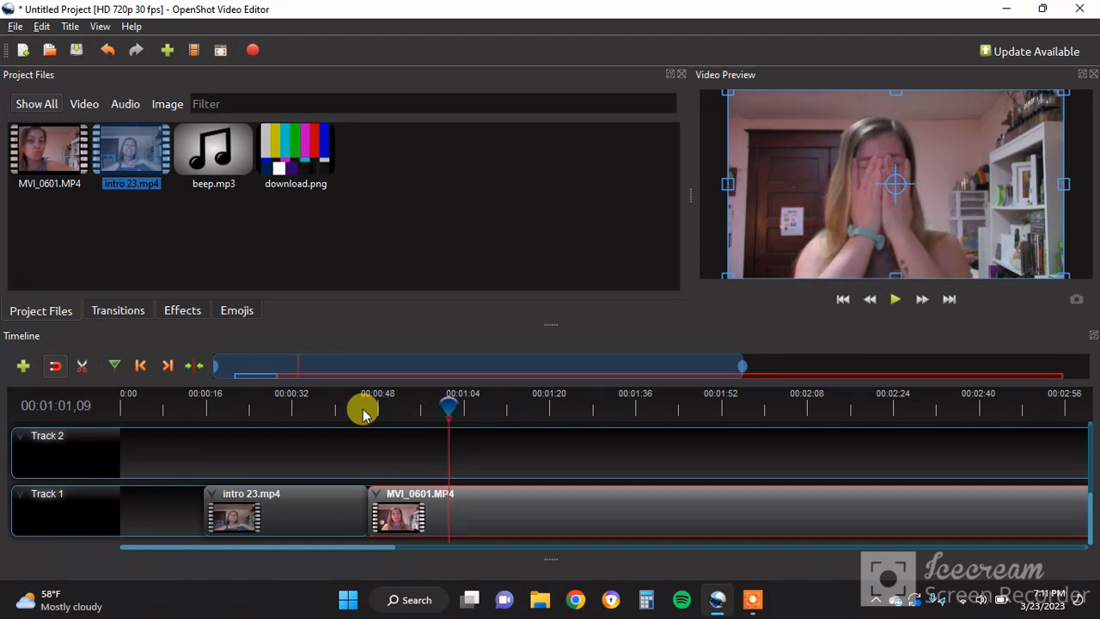
pyautogui.rightClick(447, 404)
pyautogui.moveTo(487, 412)
pyautogui.click(593, 411)
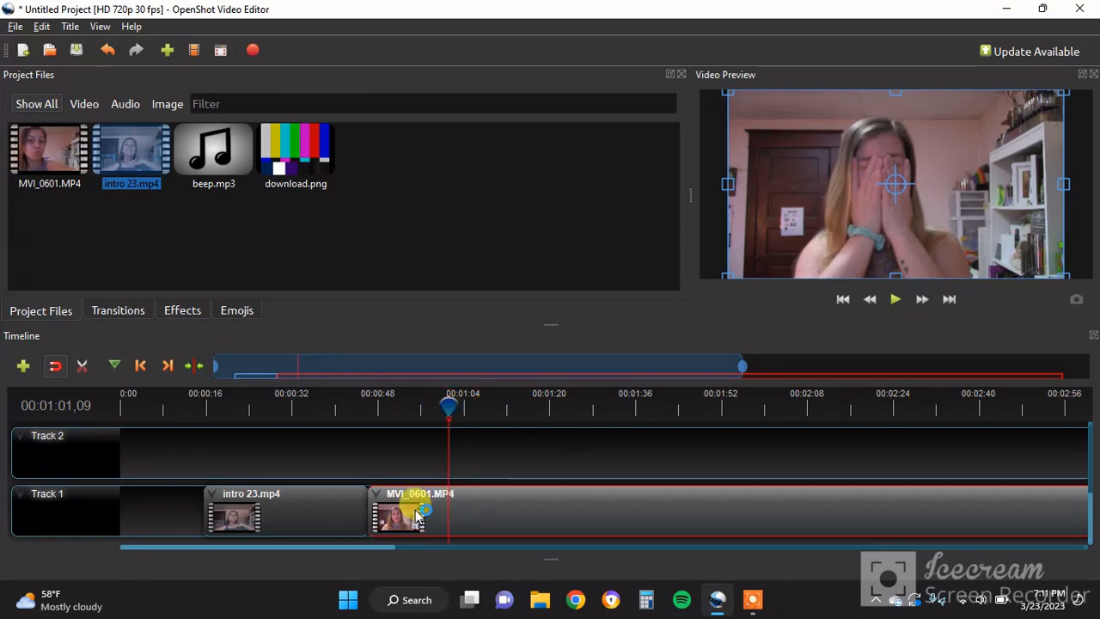
# Move the short MVI_0601.MP4 piece to the start of Track 1 before intro 23.mp4, and pull the remaining clip against the intro's end
pyautogui.moveTo(417, 516); pyautogui.dragTo(159, 507)
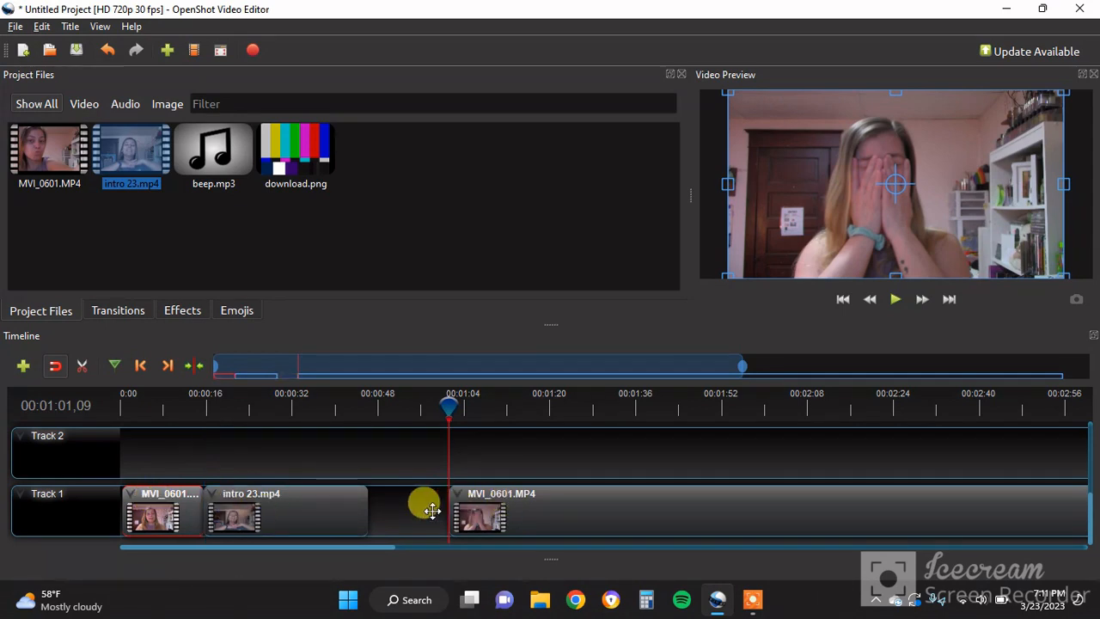
pyautogui.moveTo(432, 511); pyautogui.dragTo(434, 517)
# Play through the opening and intro, and slice the MVI_0601.MP4 clip after the intro at 00:00:53,01, keeping both sides
pyautogui.click(135, 400)
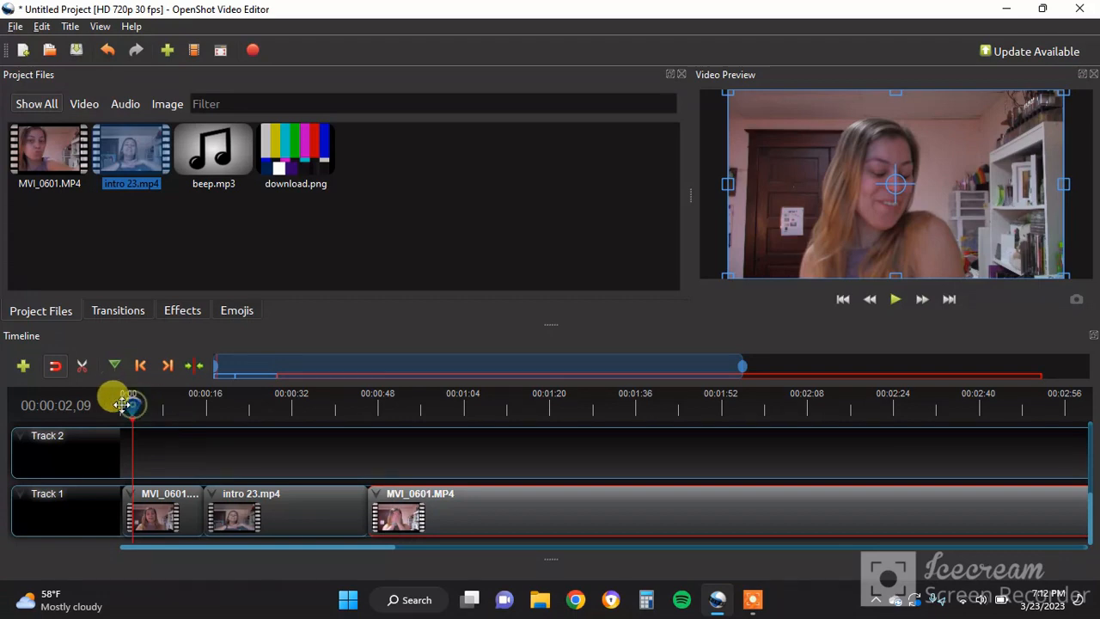
pyautogui.click(118, 409)
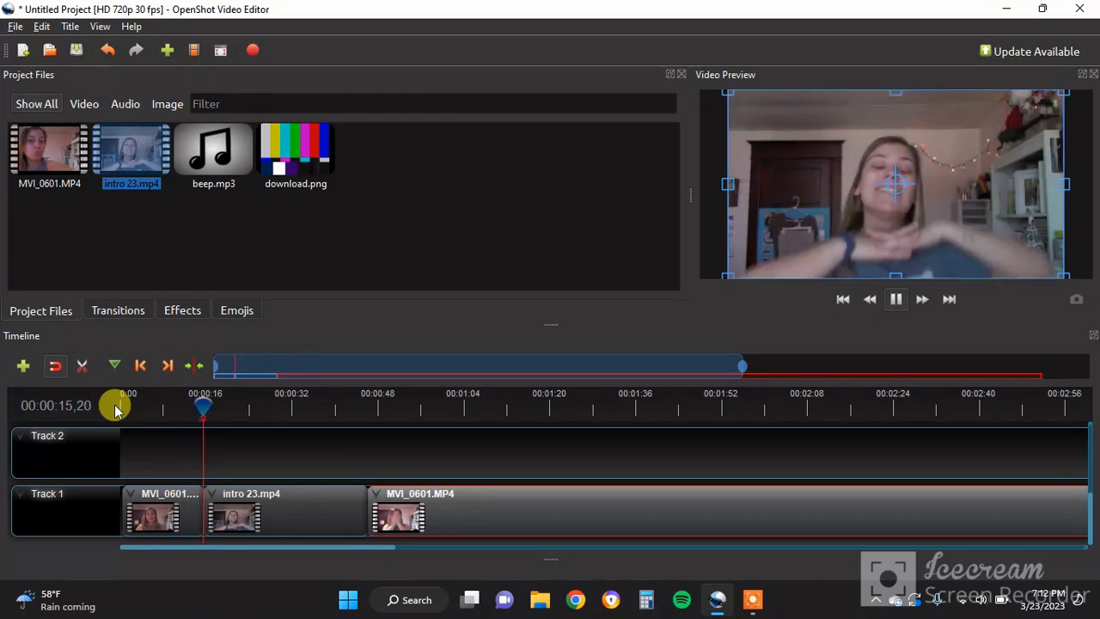
pyautogui.click(352, 409)
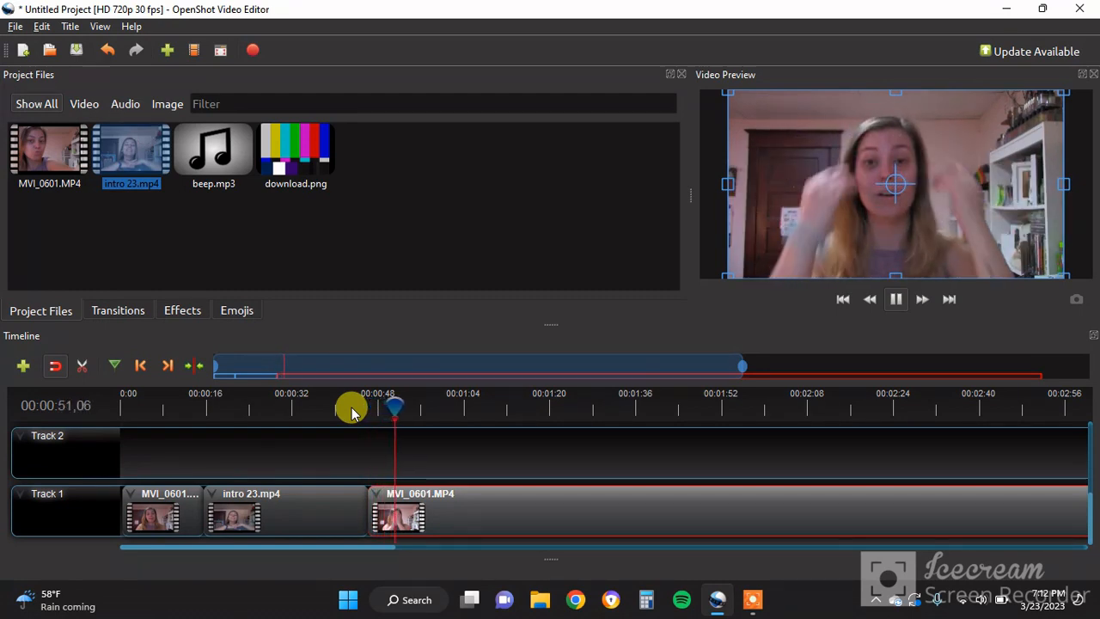
pyautogui.press('space')
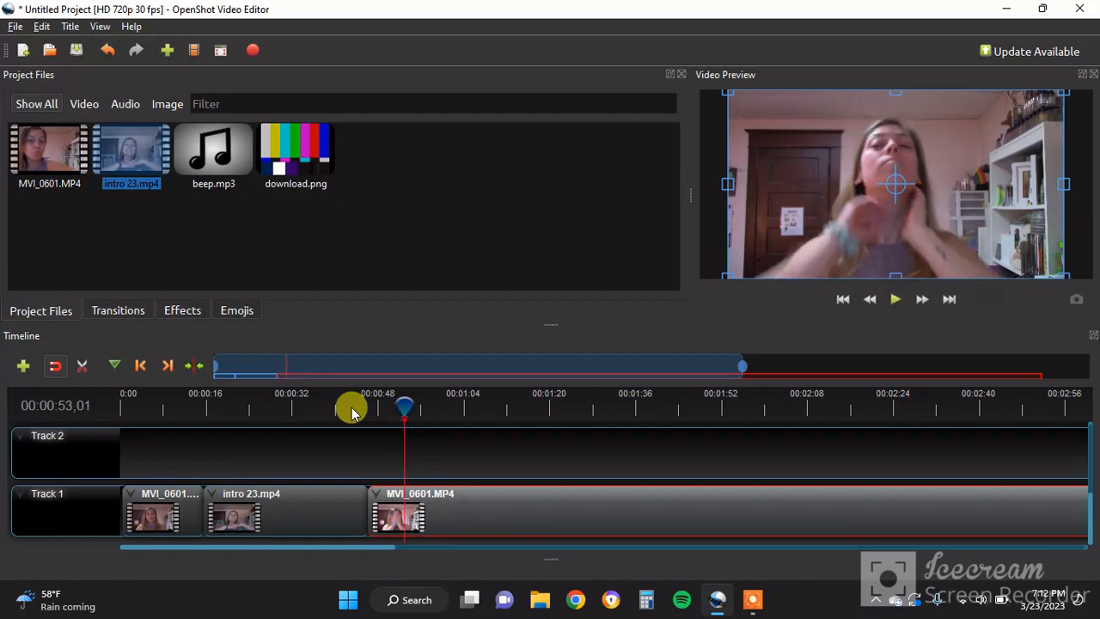
pyautogui.rightClick(404, 407)
pyautogui.moveTo(468, 414)
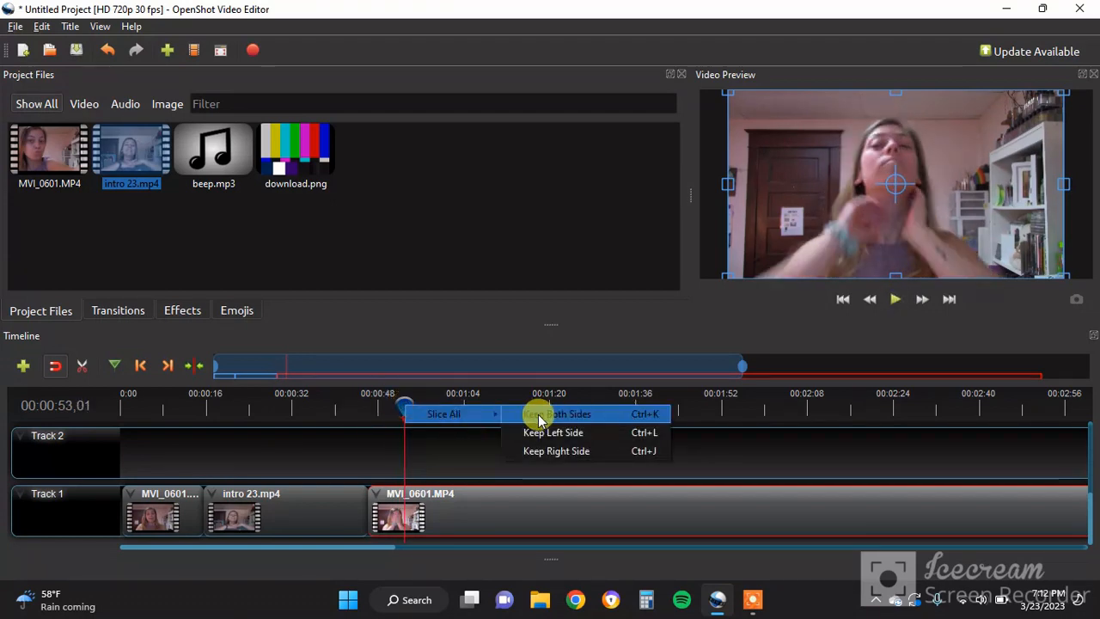
pyautogui.click(538, 415)
# Set the short cut piece aside on Track 2 at about 00:02:51, and move the remaining clip back against intro 23.mp4
pyautogui.click(391, 511)
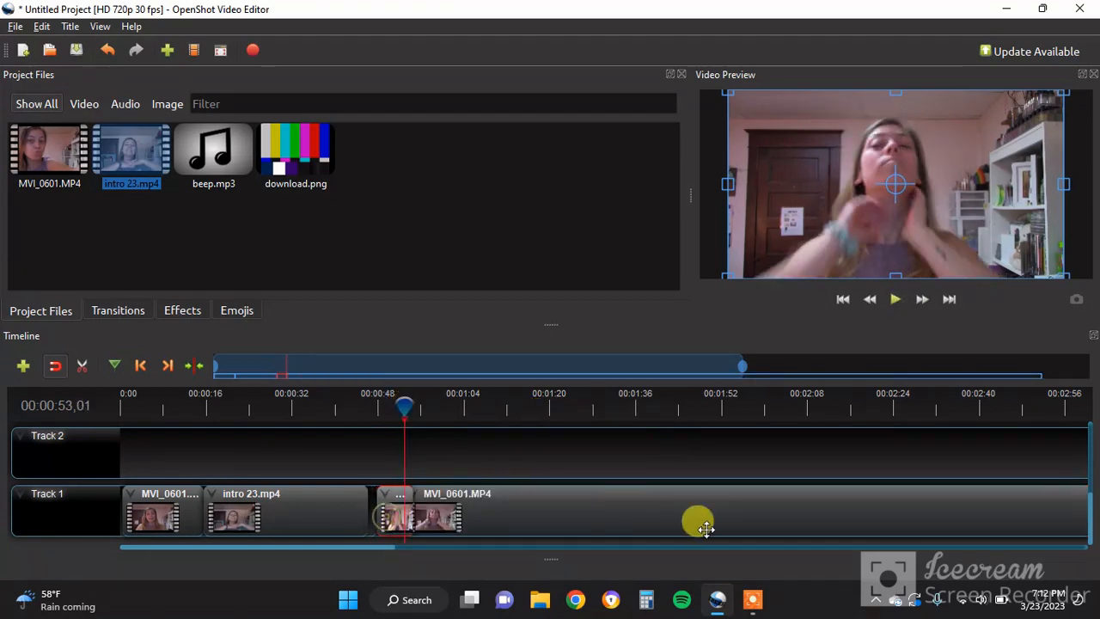
pyautogui.moveTo(705, 527); pyautogui.dragTo(1057, 456)
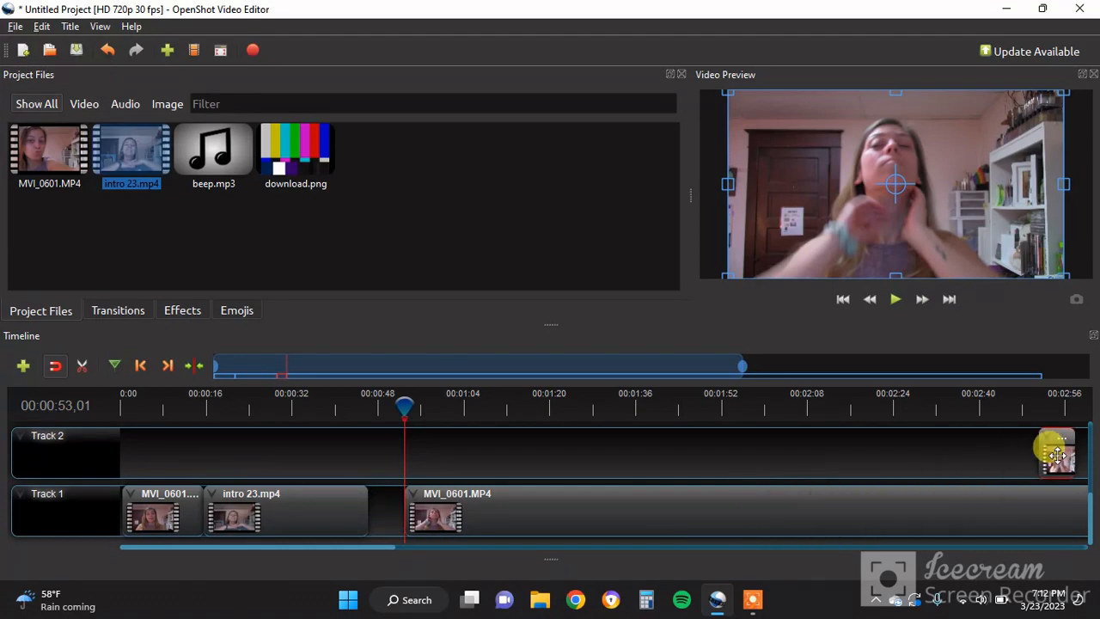
pyautogui.moveTo(673, 513); pyautogui.dragTo(636, 515)
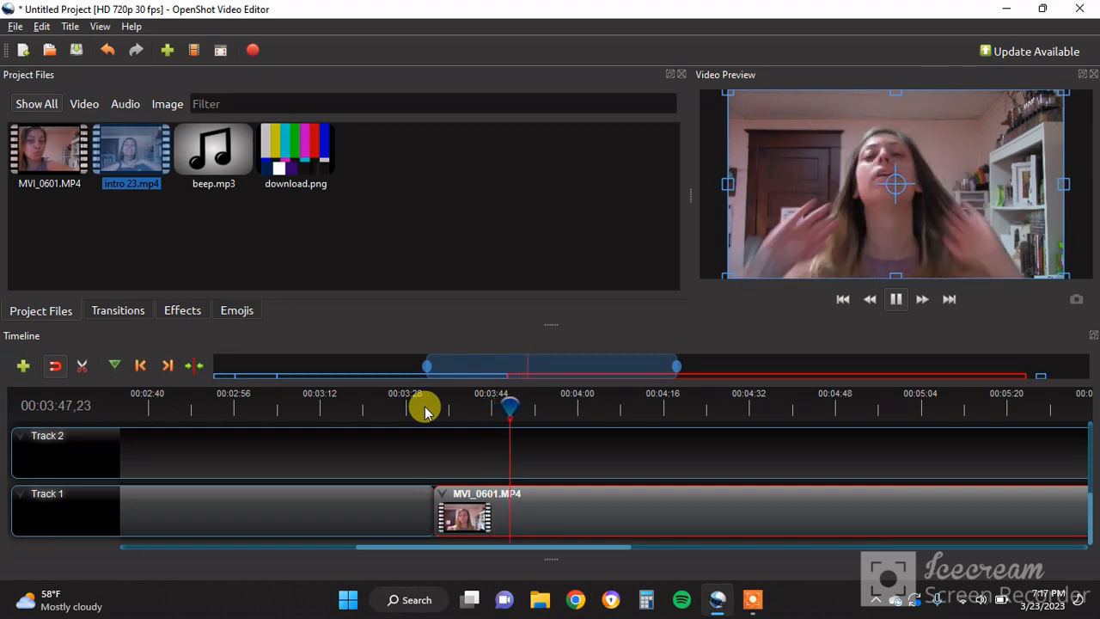
# Slice the last MVI_0601.MP4 clip on Track 1 at 00:03:47,21, keeping both sides
pyautogui.press('space')
pyautogui.press('Left')
pyautogui.press('Left')
pyautogui.press('Left')
pyautogui.press('Left')
pyautogui.press('Left')
pyautogui.press('Left')
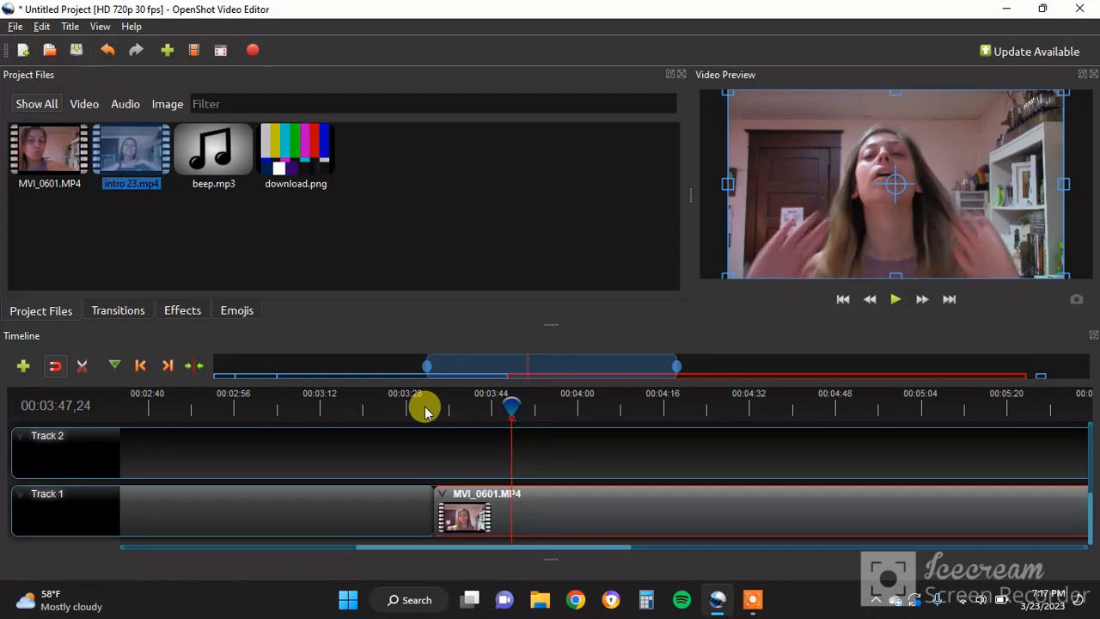
pyautogui.rightClick(512, 409)
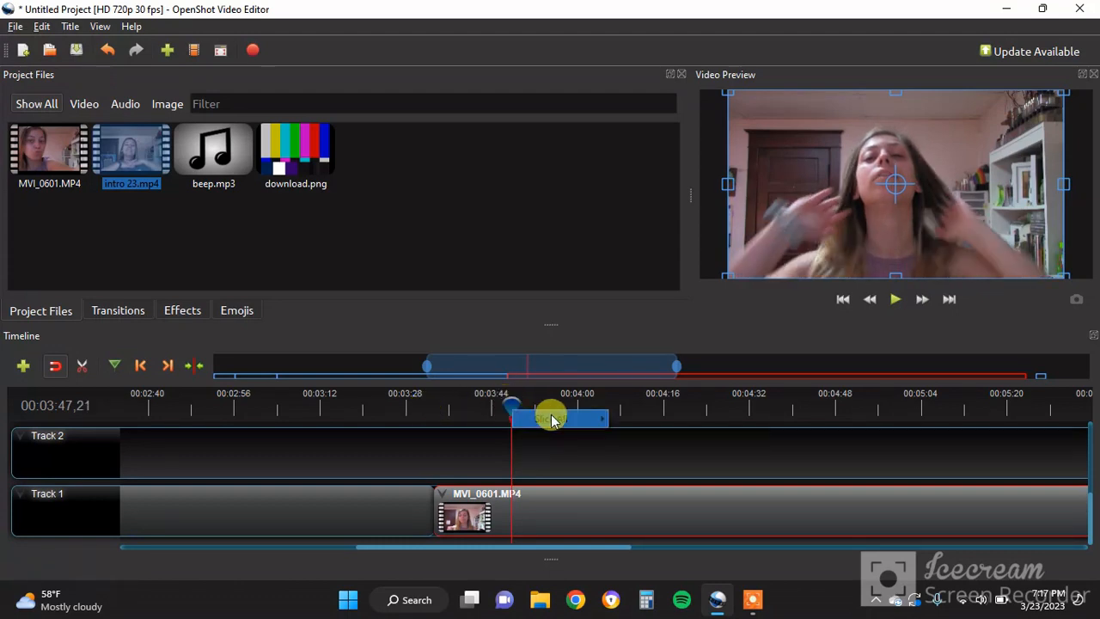
pyautogui.press('Escape')
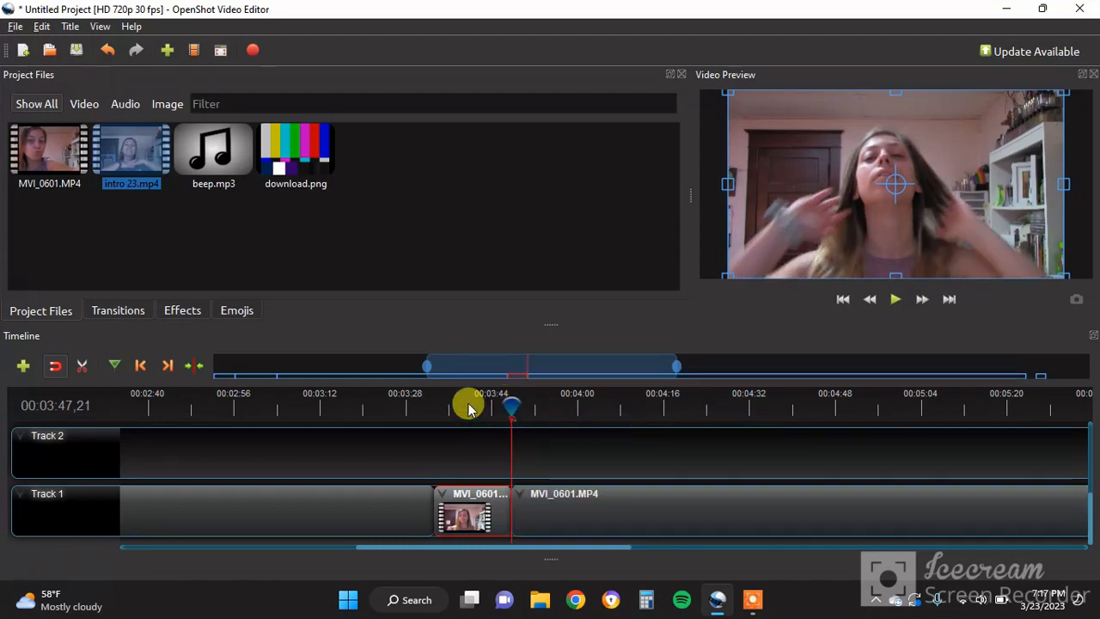
# Trim the end of the short clip at 00:03:44,03, keeping the left side, and move the following clip back to close the gap
pyautogui.click(468, 409)
pyautogui.press('space')
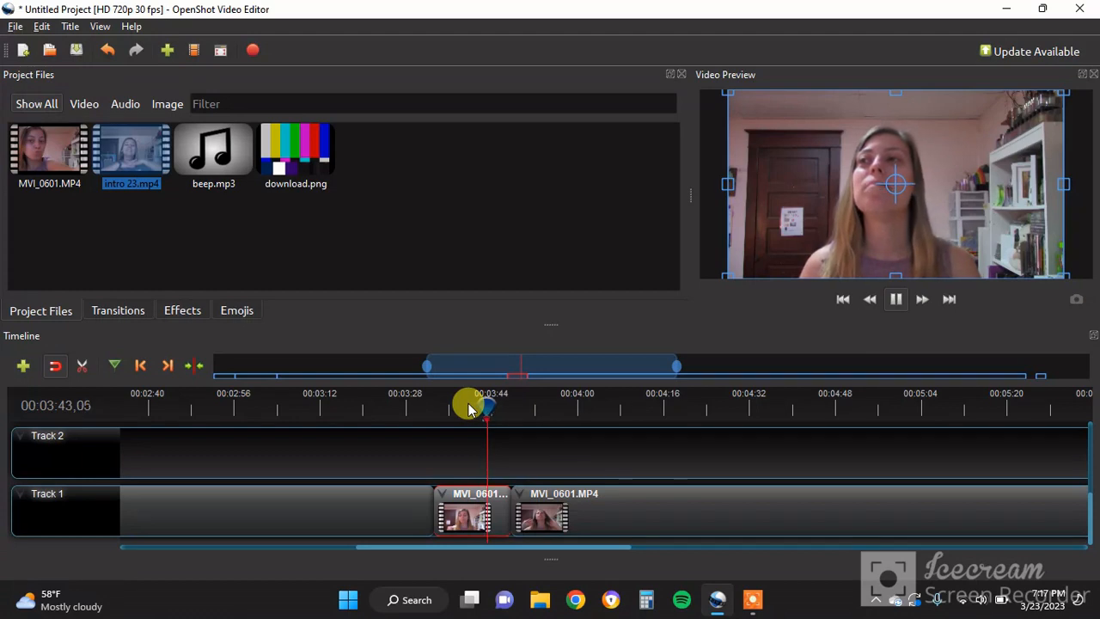
pyautogui.press('space')
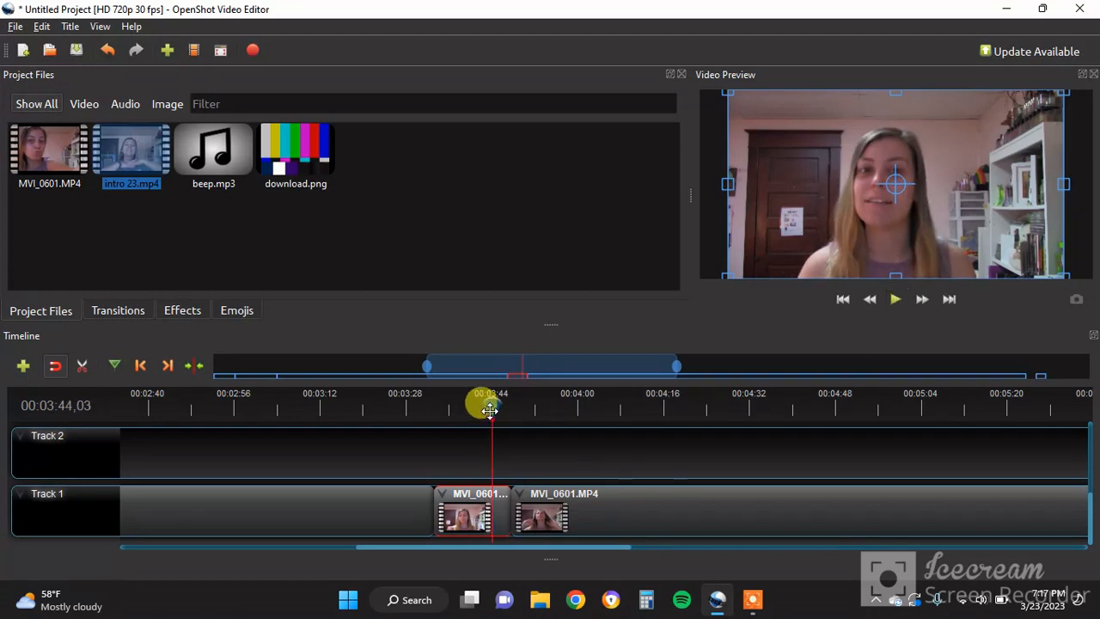
pyautogui.rightClick(489, 404)
pyautogui.moveTo(540, 417)
pyautogui.click(600, 437)
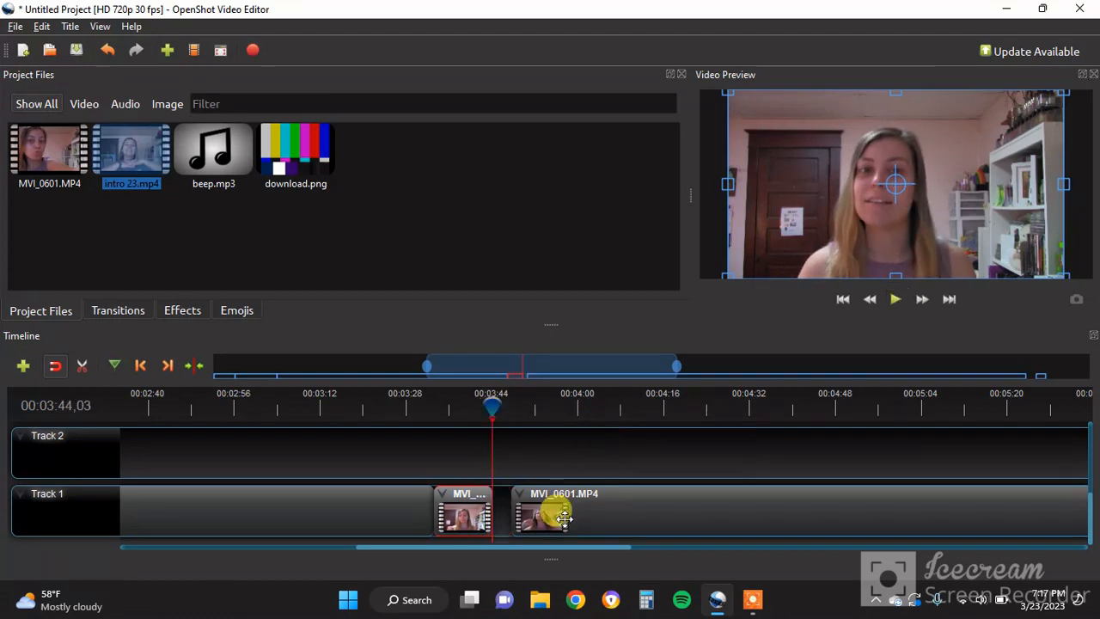
pyautogui.moveTo(545, 510); pyautogui.dragTo(550, 518)
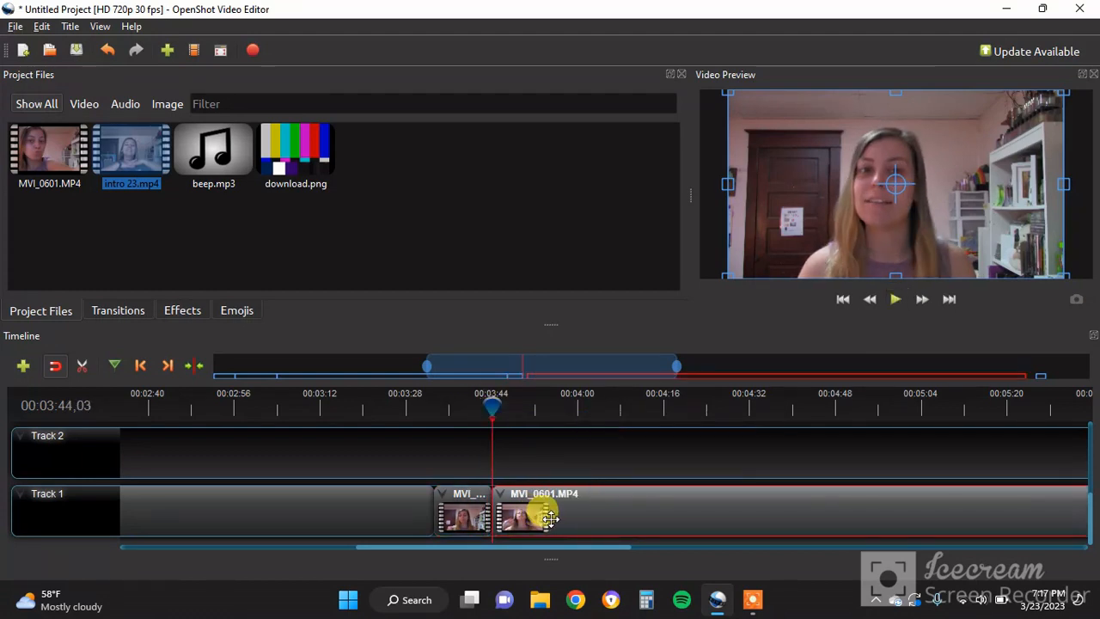
# Review playback from the new join onward and slice the last MVI_0601.MP4 clip at 00:04:25,01, keeping both sides
pyautogui.click(479, 409)
pyautogui.press('space')
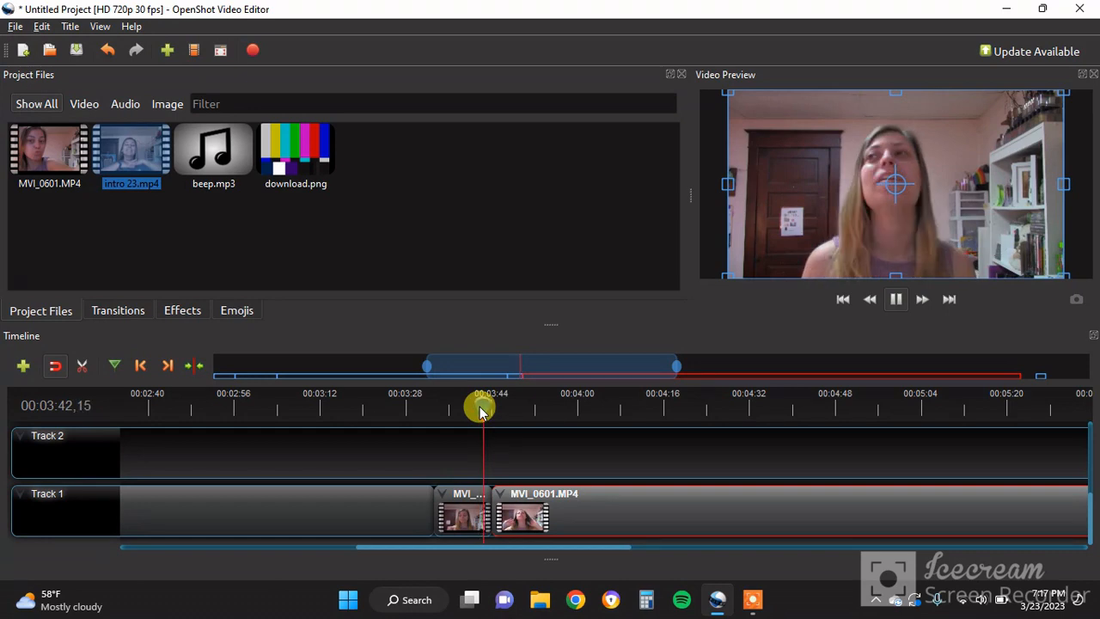
pyautogui.press('space')
pyautogui.press('space')
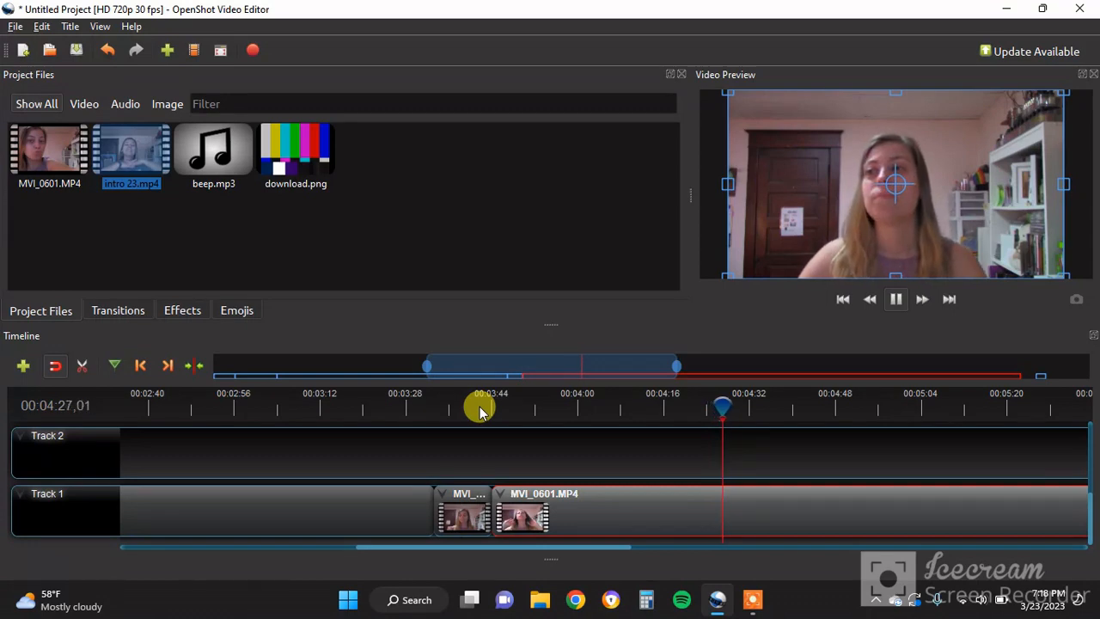
pyautogui.press('space')
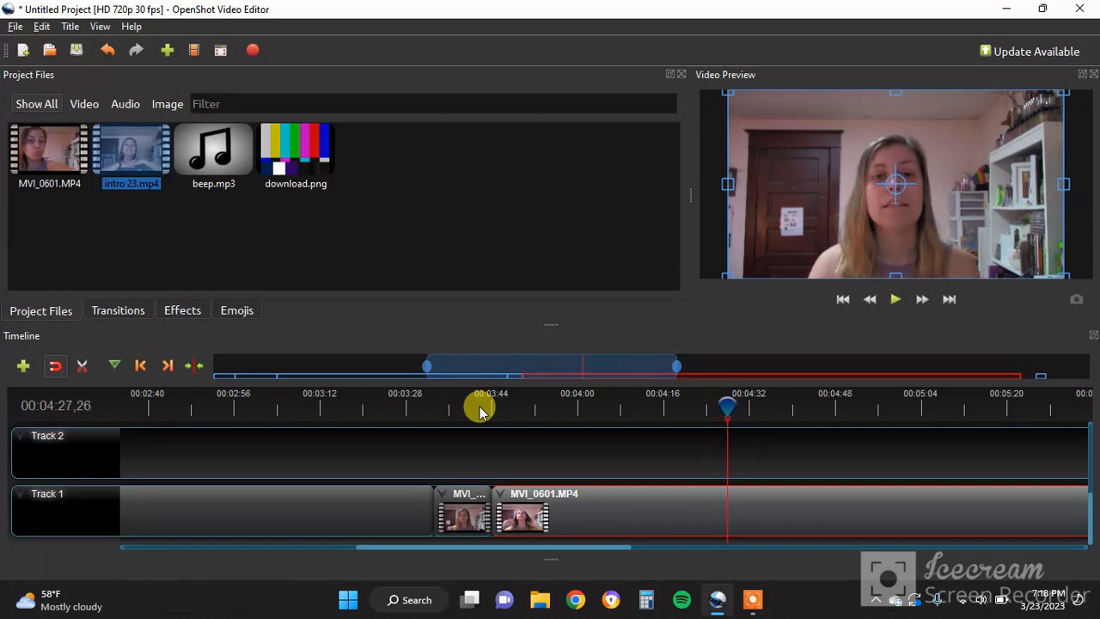
pyautogui.click(700, 413)
pyautogui.press('space')
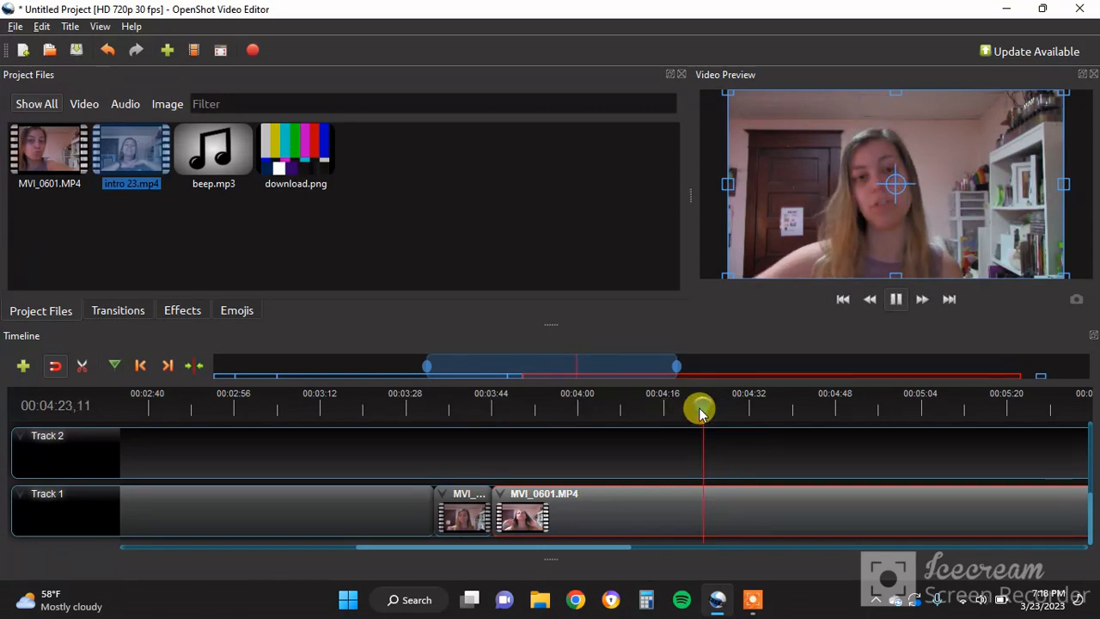
pyautogui.press('space')
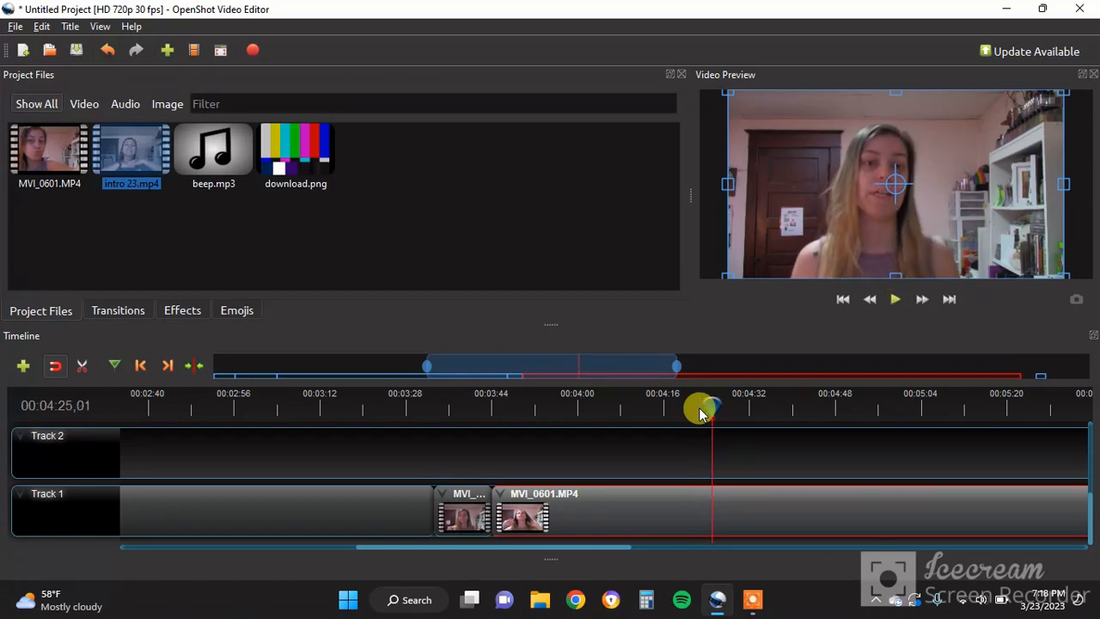
pyautogui.rightClick(712, 405)
pyautogui.moveTo(771, 419)
pyautogui.click(817, 420)
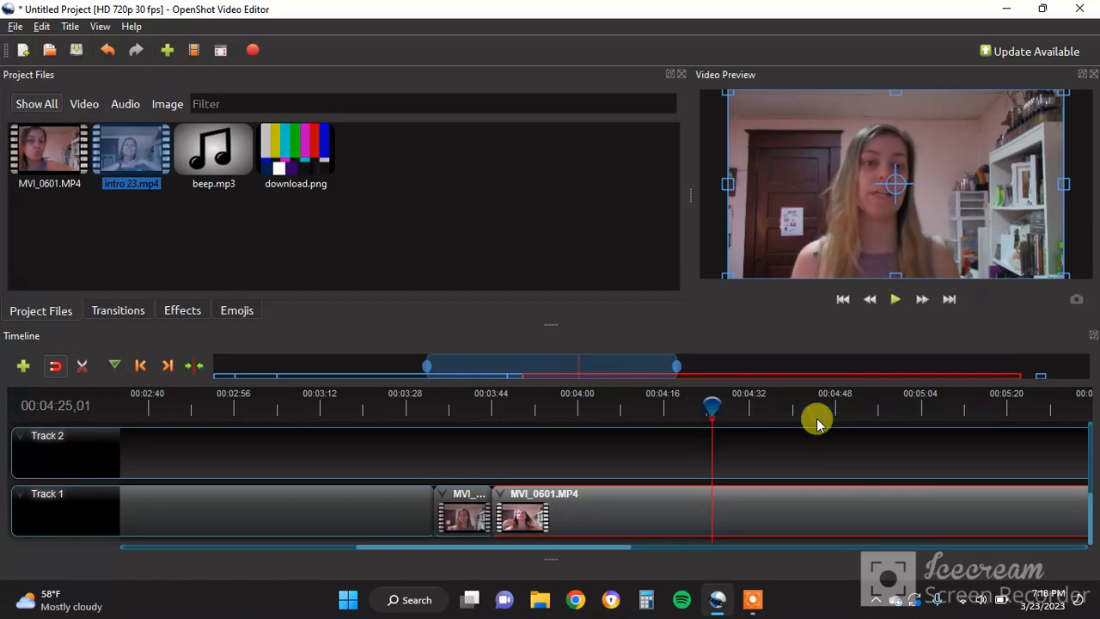
# Trim the start of the last MVI_0601.MP4 clip at 00:04:27,03, keeping the right side, and move it back to close the gap
pyautogui.press('space')
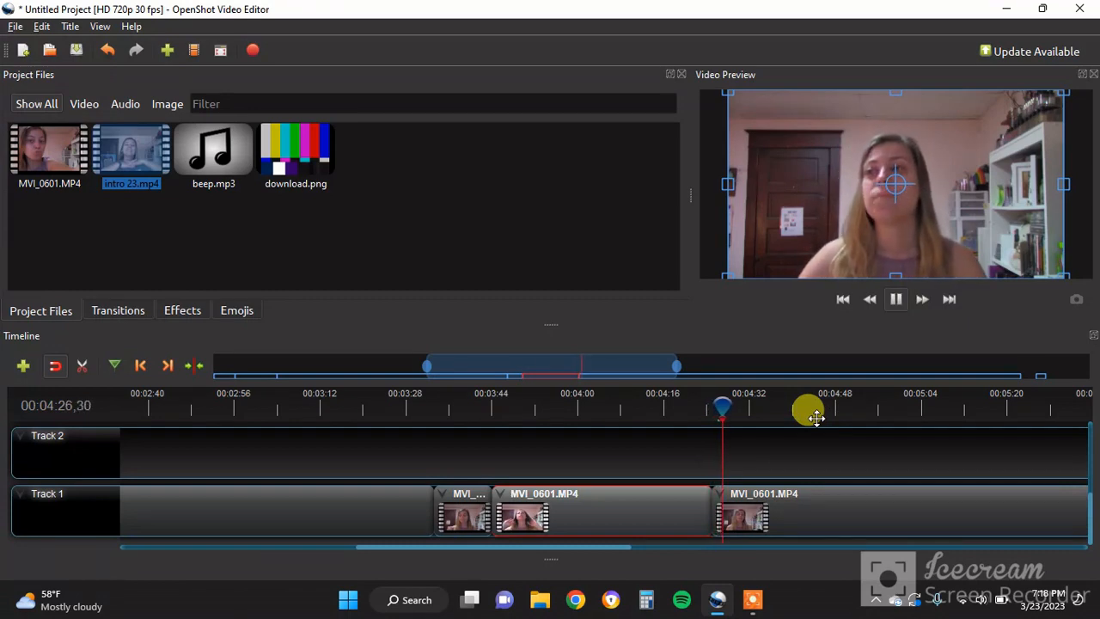
pyautogui.rightClick(721, 400)
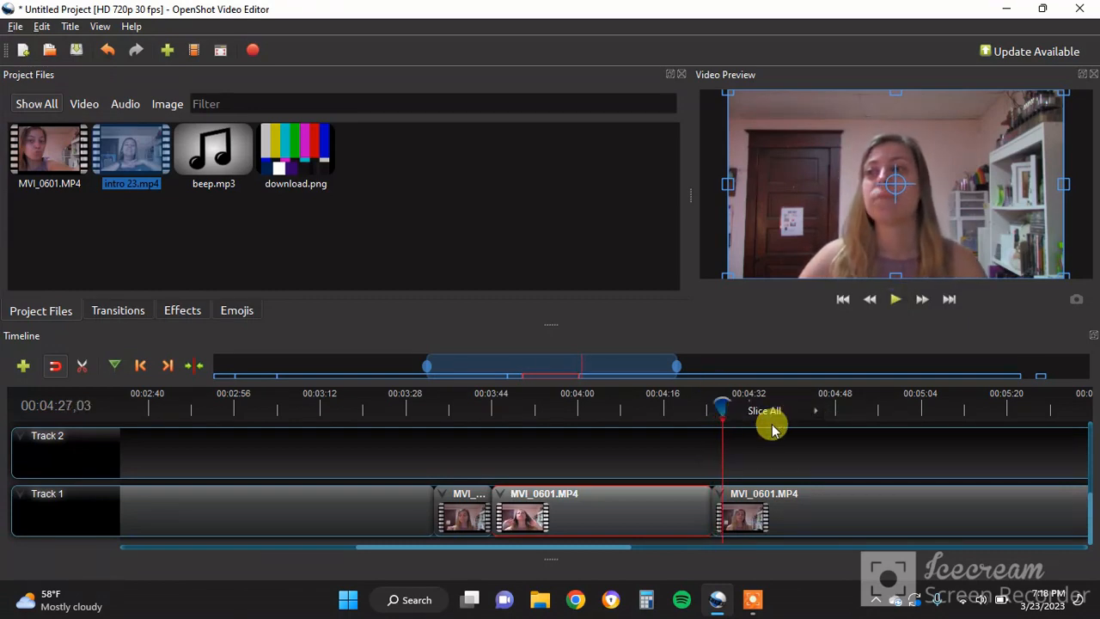
pyautogui.moveTo(808, 410)
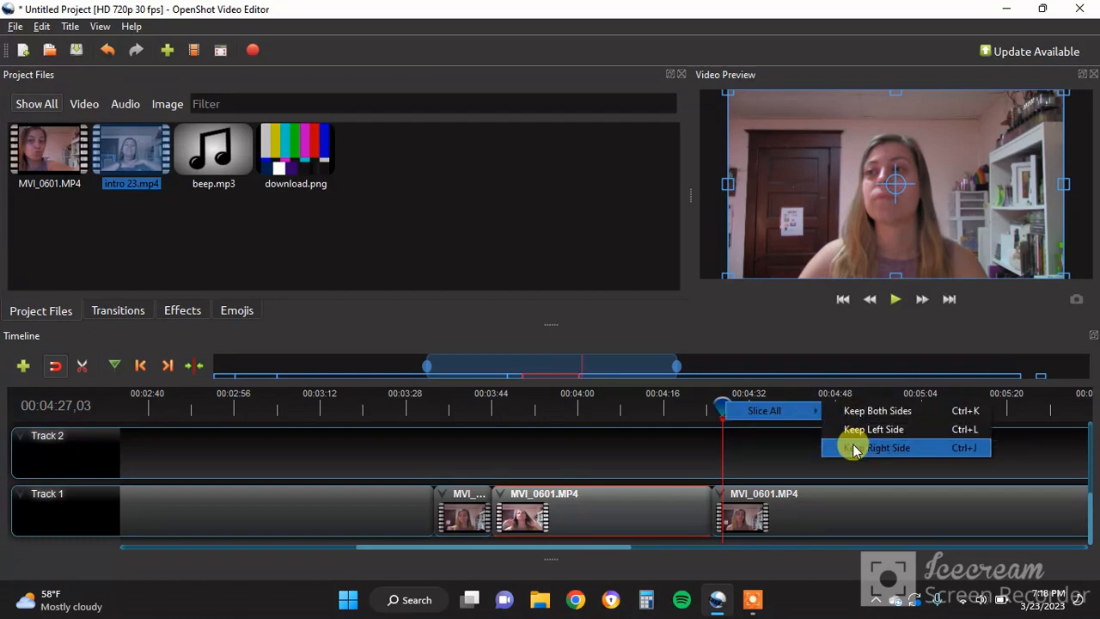
pyautogui.click(852, 444)
pyautogui.moveTo(756, 516); pyautogui.dragTo(737, 514)
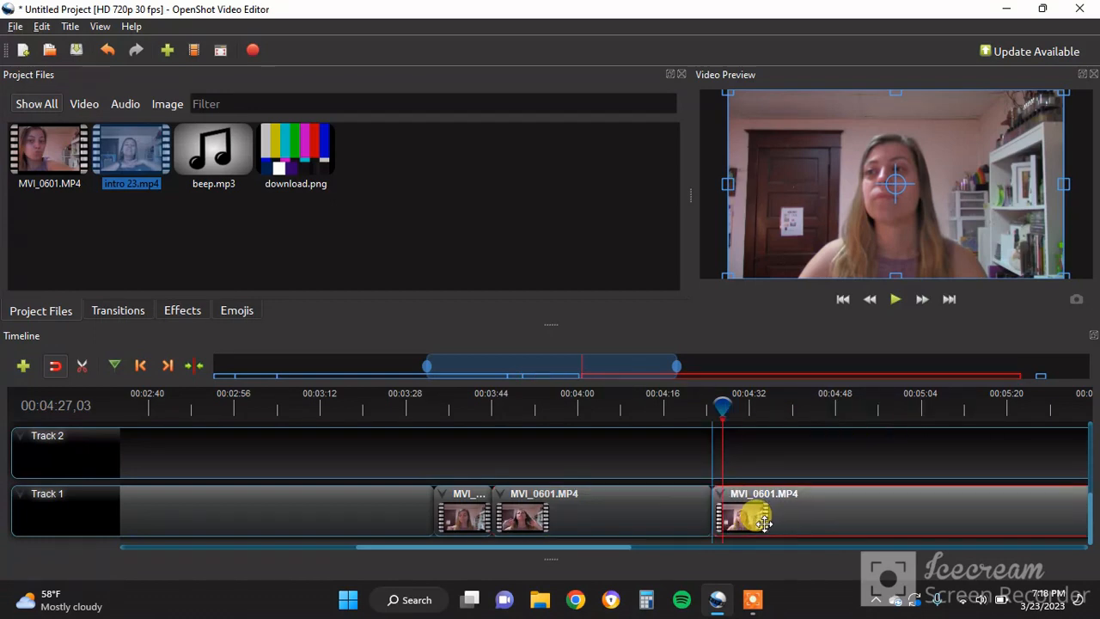
# Review playback from the new join onward and slice the last MVI_0601.MP4 clip at 00:05:31,24, keeping both sides
pyautogui.click(701, 403)
pyautogui.press('space')
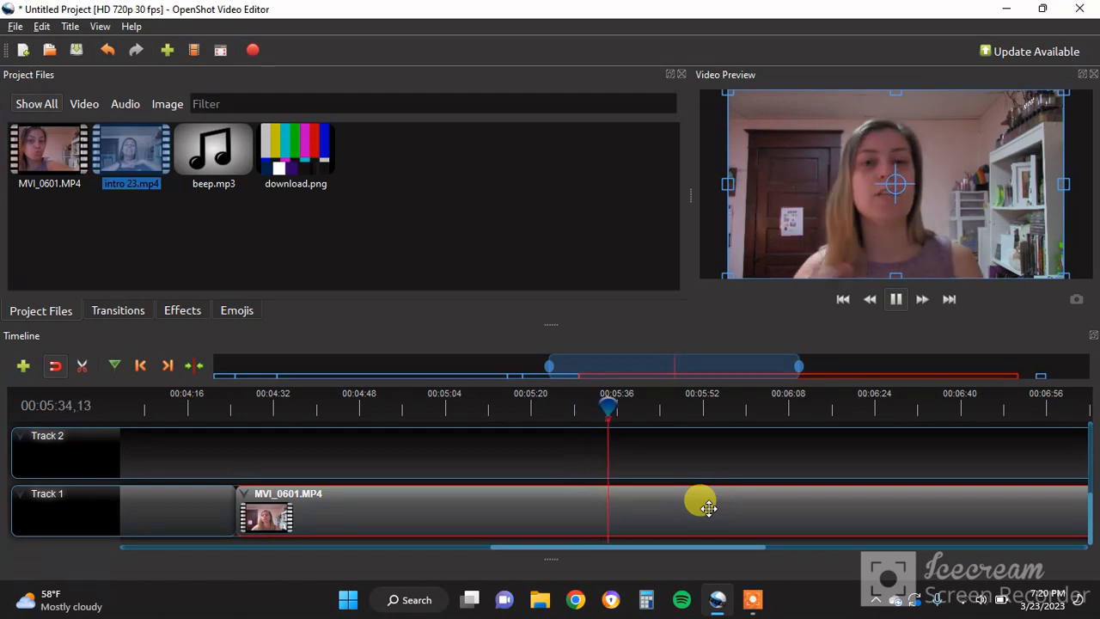
pyautogui.press('space')
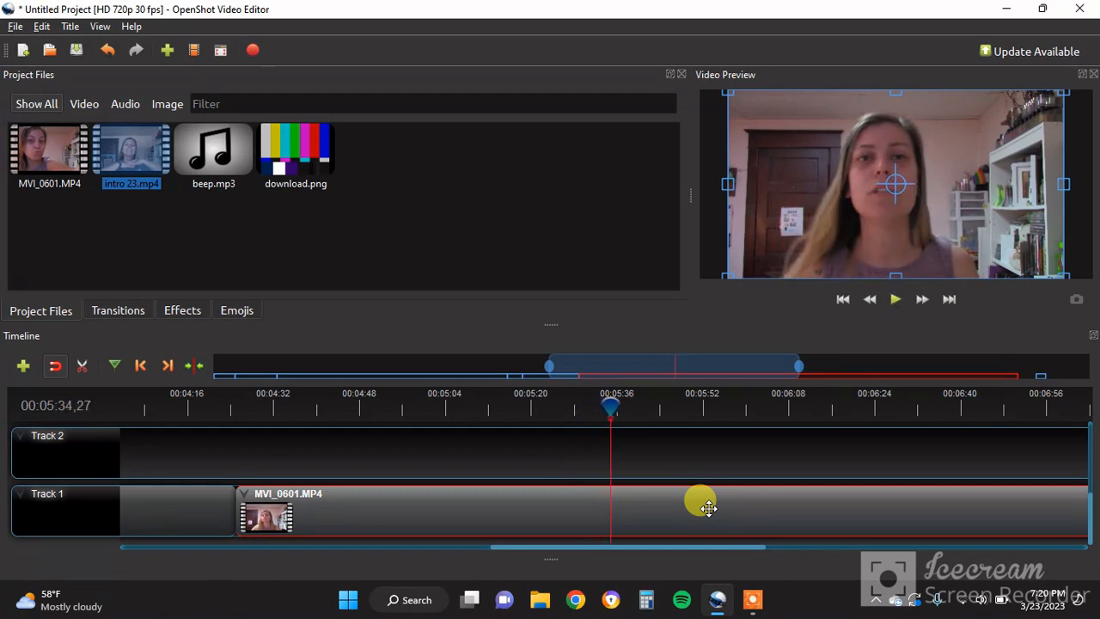
pyautogui.click(577, 411)
pyautogui.press('space')
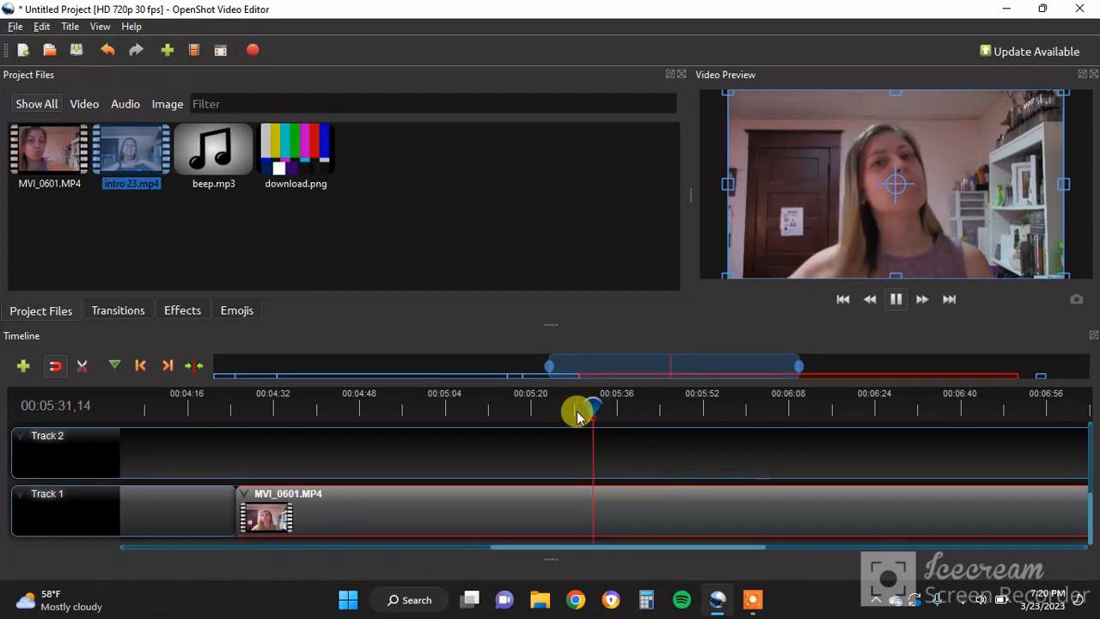
pyautogui.rightClick(592, 406)
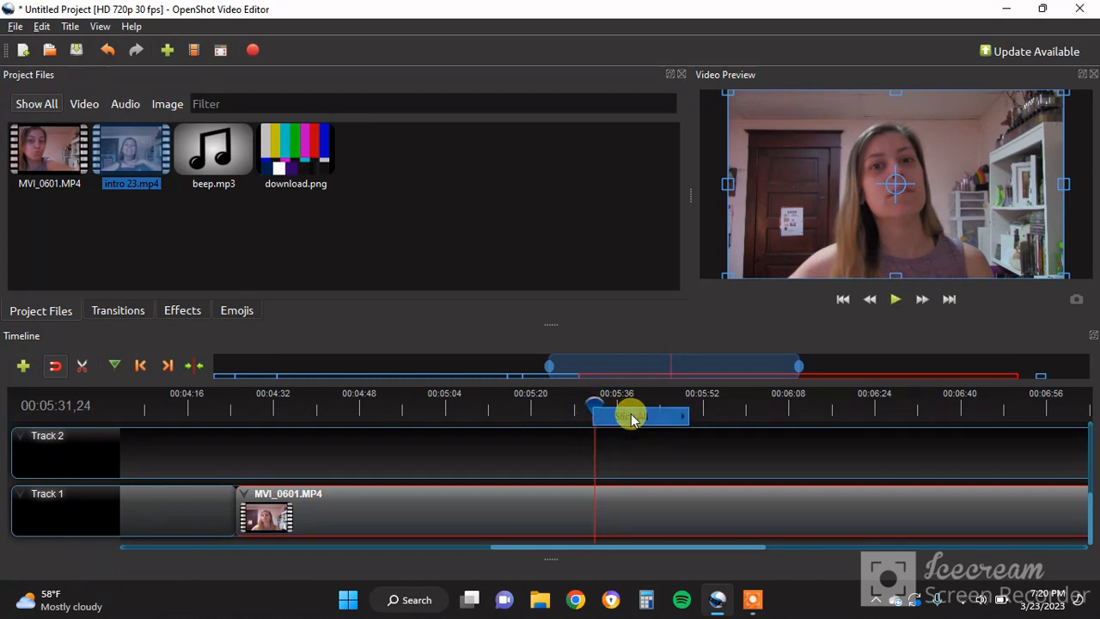
pyautogui.moveTo(632, 418)
pyautogui.click(723, 417)
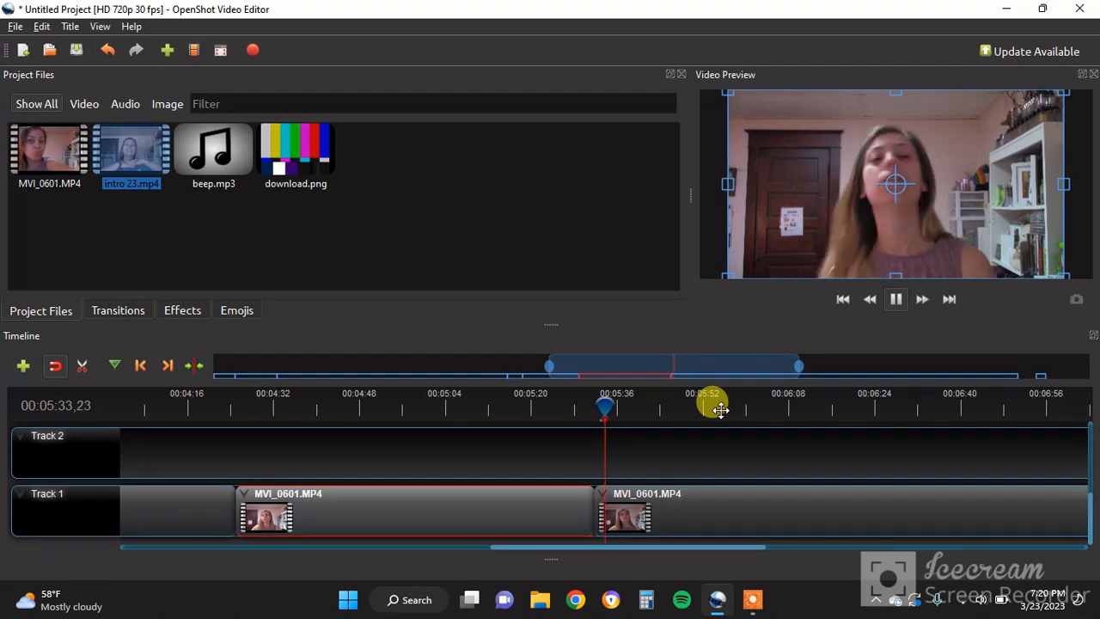
# Cut away the start of the following clip at 00:05:34,01, keeping the right side, then close the gap and play back the join
pyautogui.rightClick(610, 406)
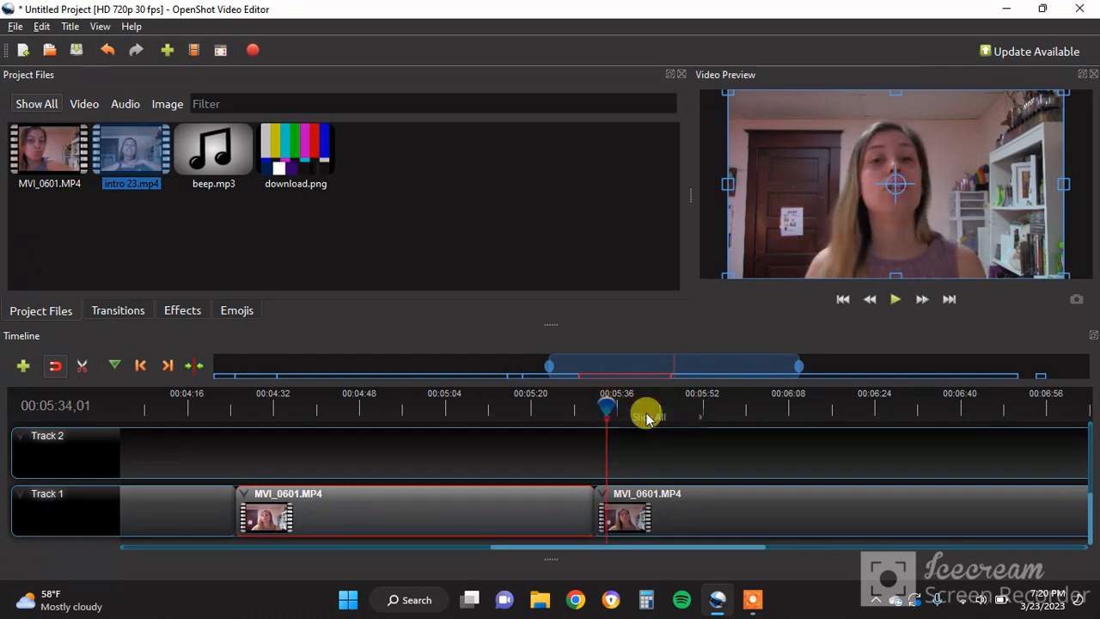
pyautogui.moveTo(661, 417)
pyautogui.click(731, 454)
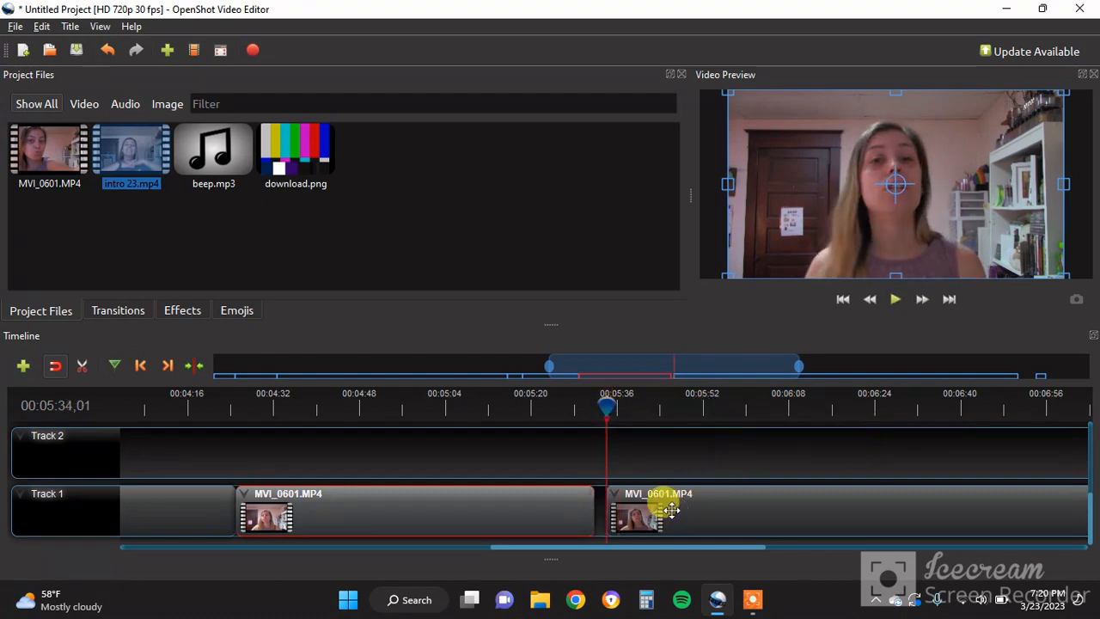
pyautogui.moveTo(667, 511); pyautogui.dragTo(645, 508)
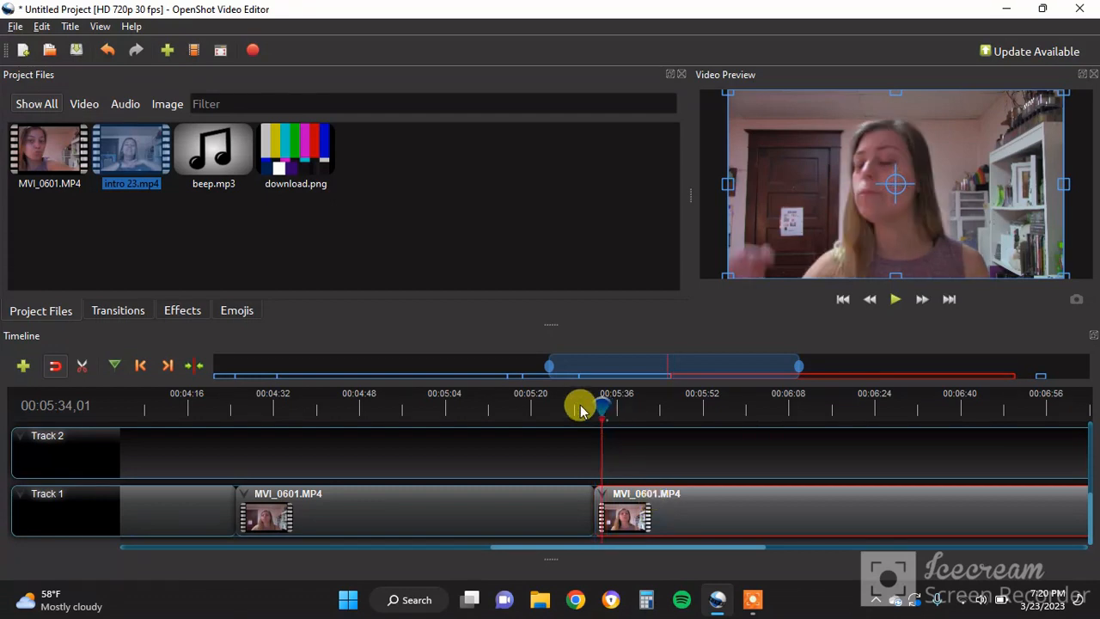
pyautogui.click(580, 408)
pyautogui.press('space')
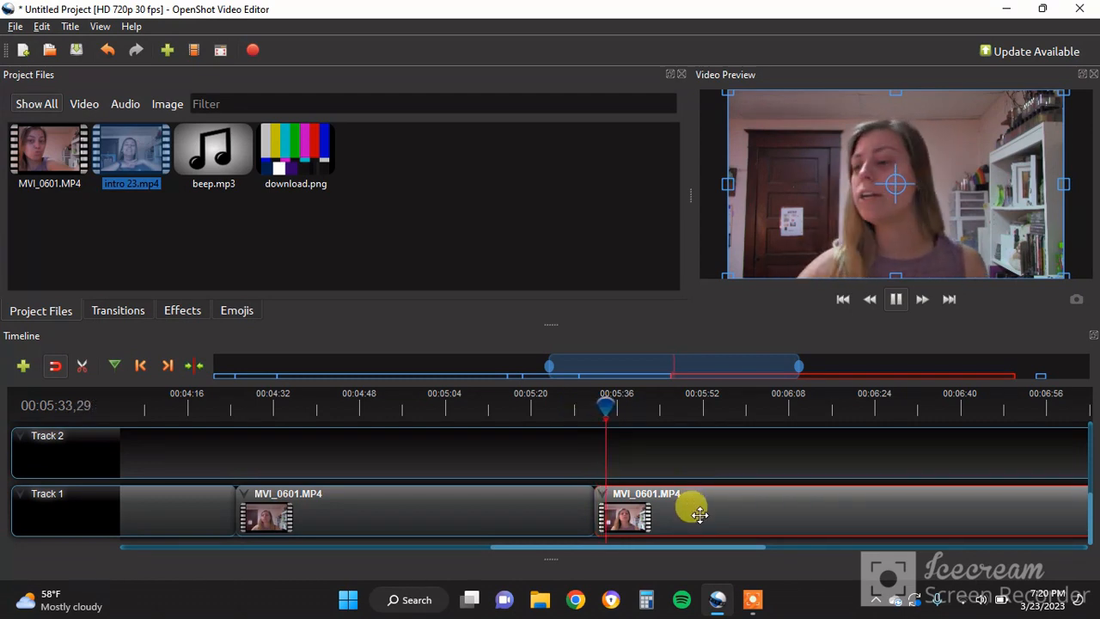
pyautogui.hscroll(2, 700, 514)
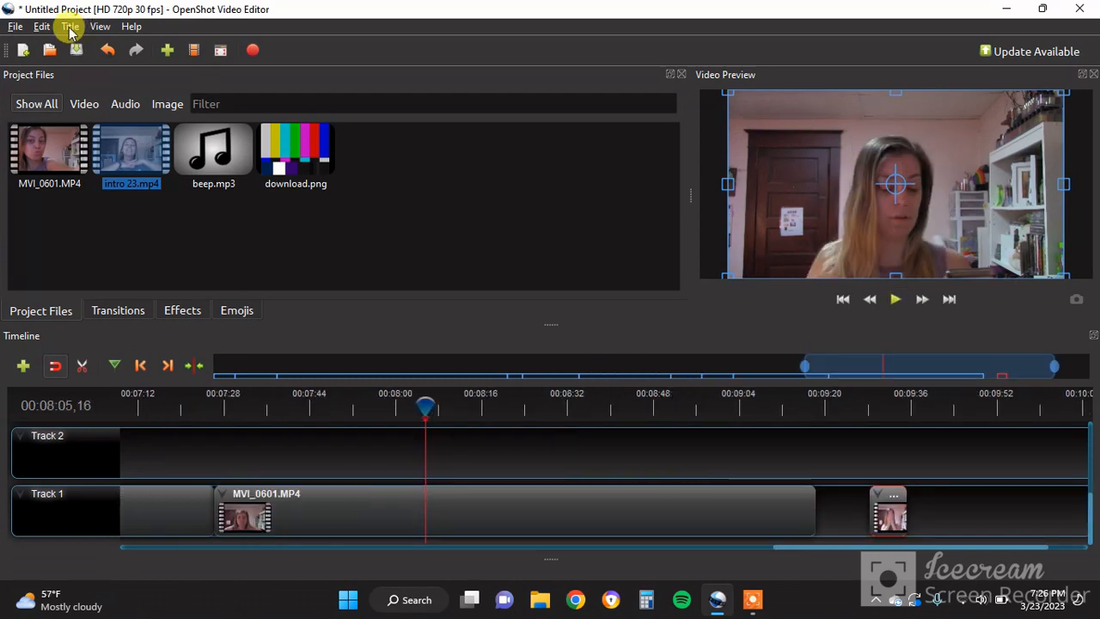
# Create a title from the Camera border template with the text "2018**" and save it to the project files
pyautogui.click(70, 26)
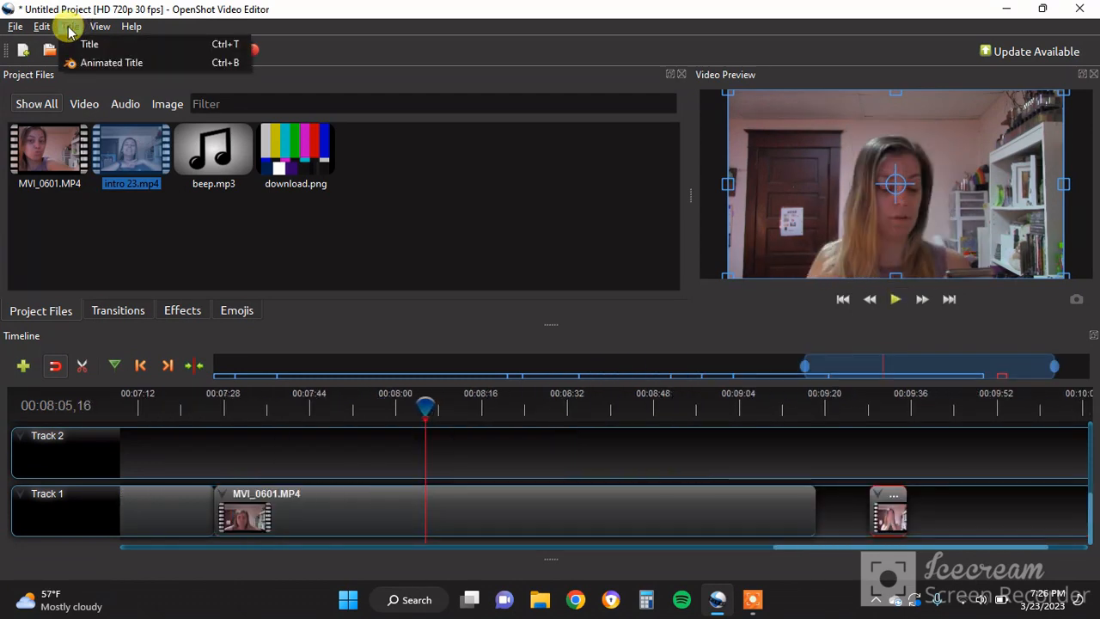
pyautogui.click(86, 45)
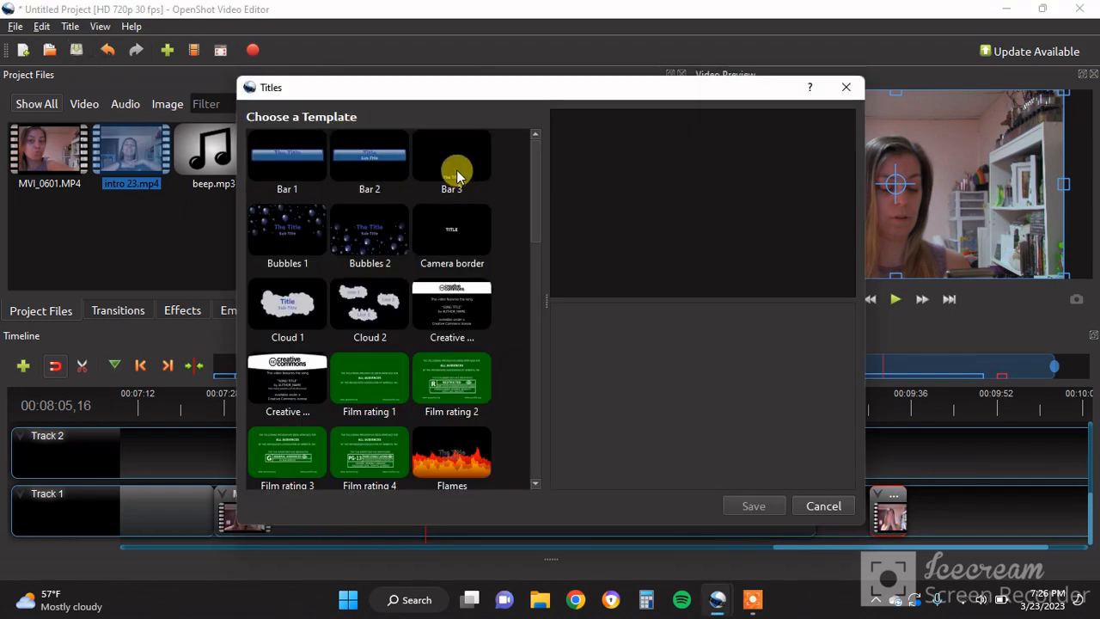
pyautogui.scroll(-1, 393, 364)
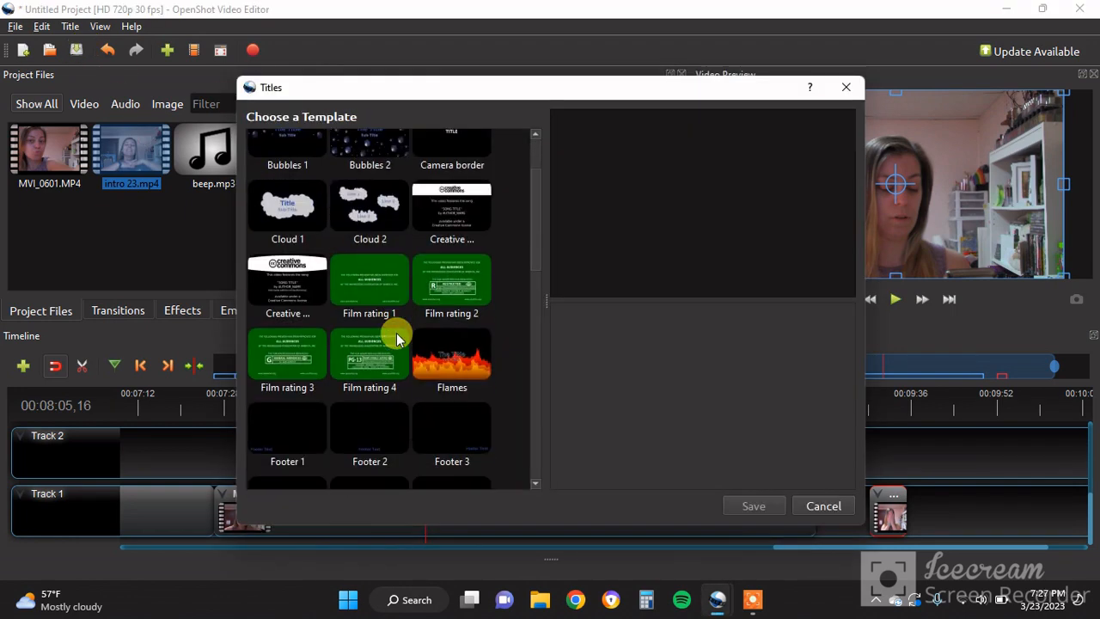
pyautogui.scroll(1, 438, 299)
pyautogui.click(467, 244)
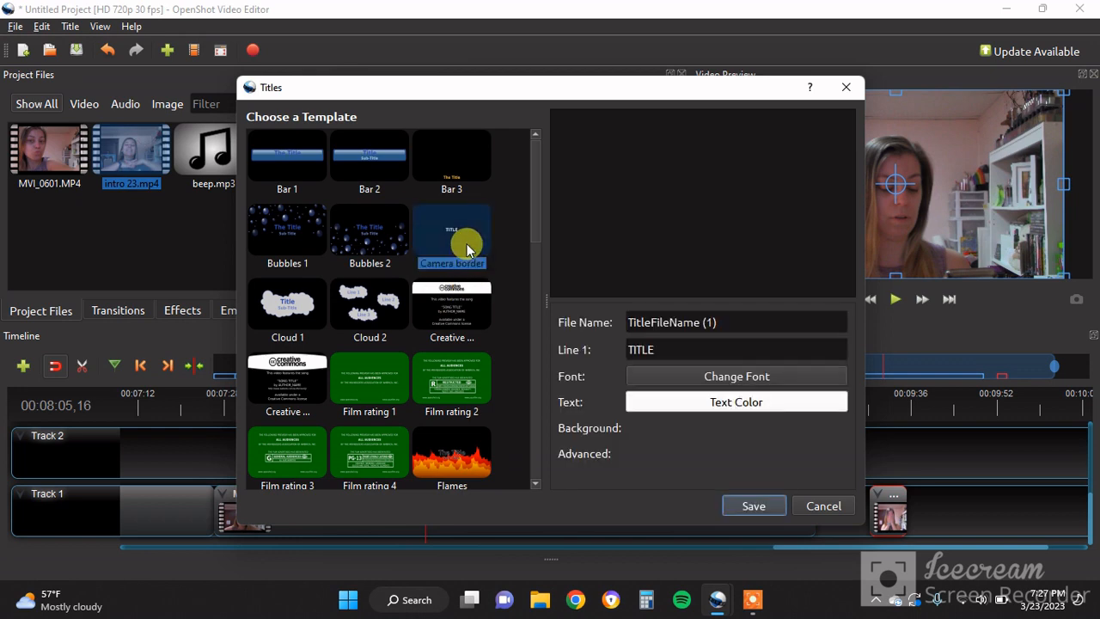
pyautogui.doubleClick(713, 348)
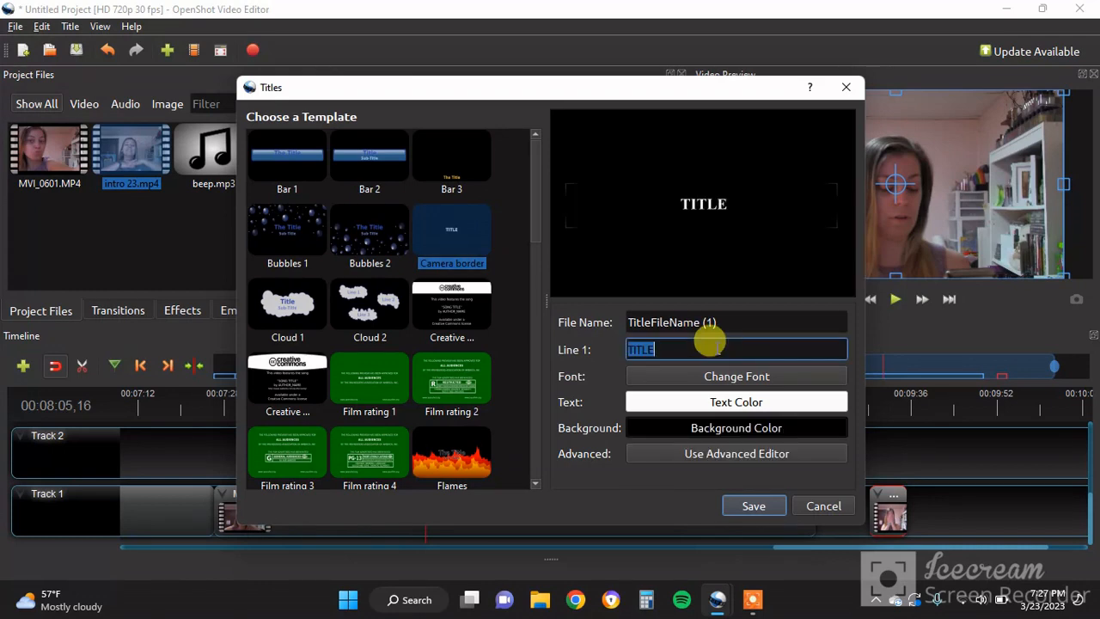
pyautogui.write('2018**')
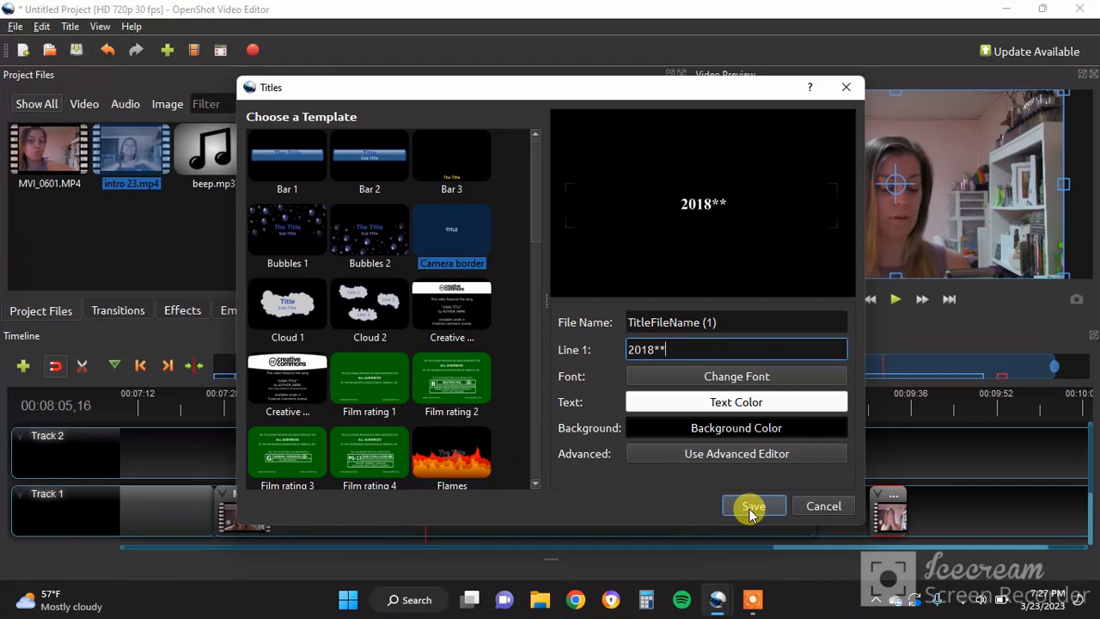
pyautogui.click(752, 509)
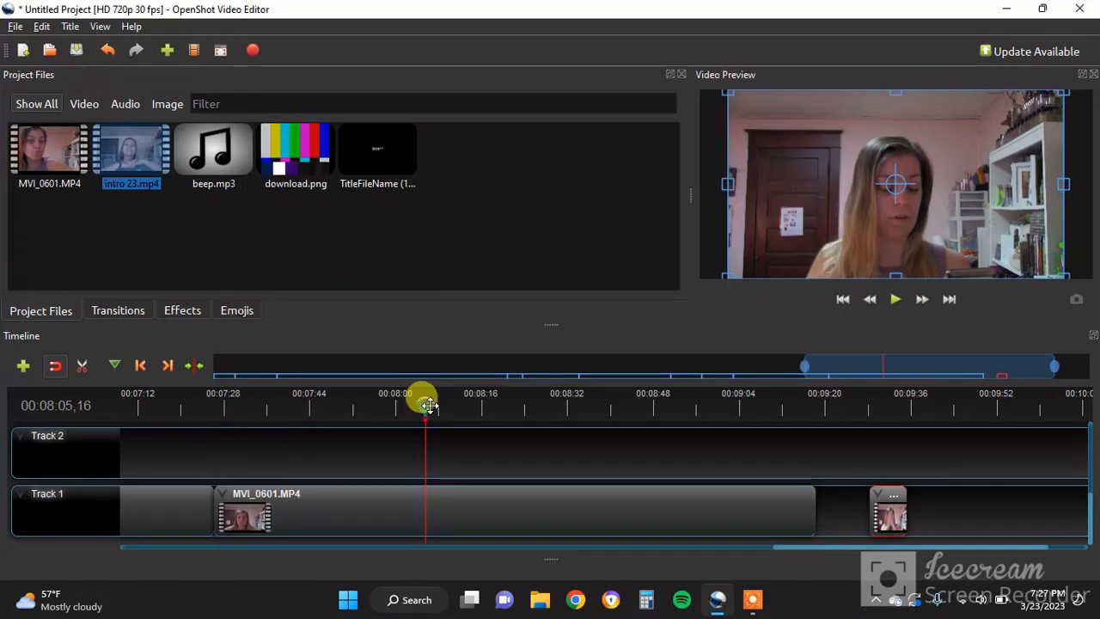
# Play on to 00:08:11,19 and place the new title on Track 2 so that it starts there
pyautogui.press('space')
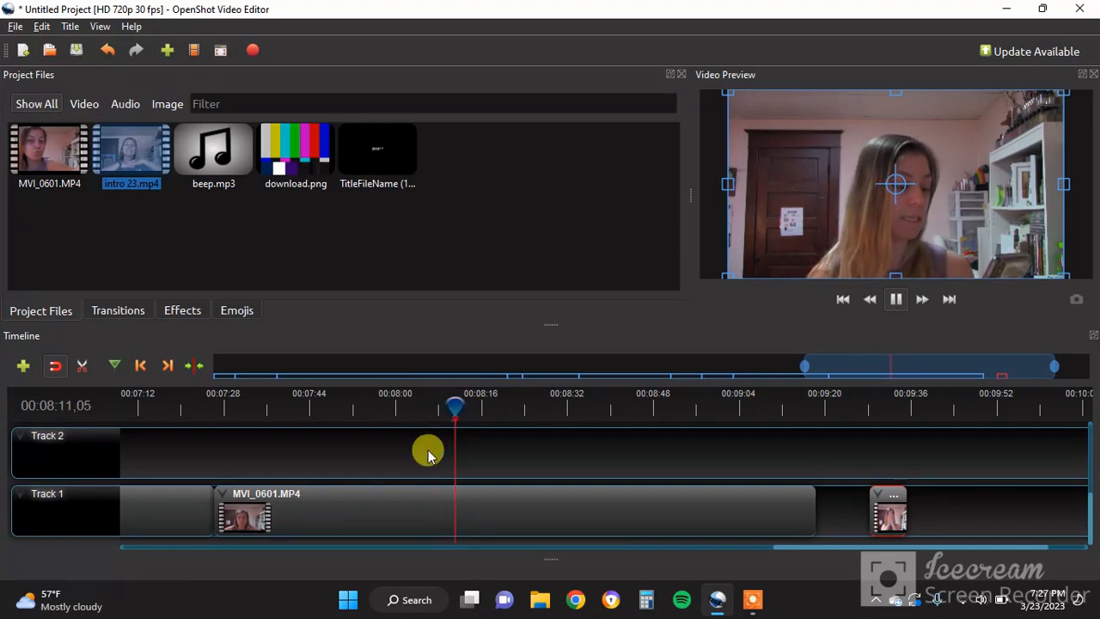
pyautogui.press('space')
pyautogui.moveTo(371, 131); pyautogui.dragTo(473, 454)
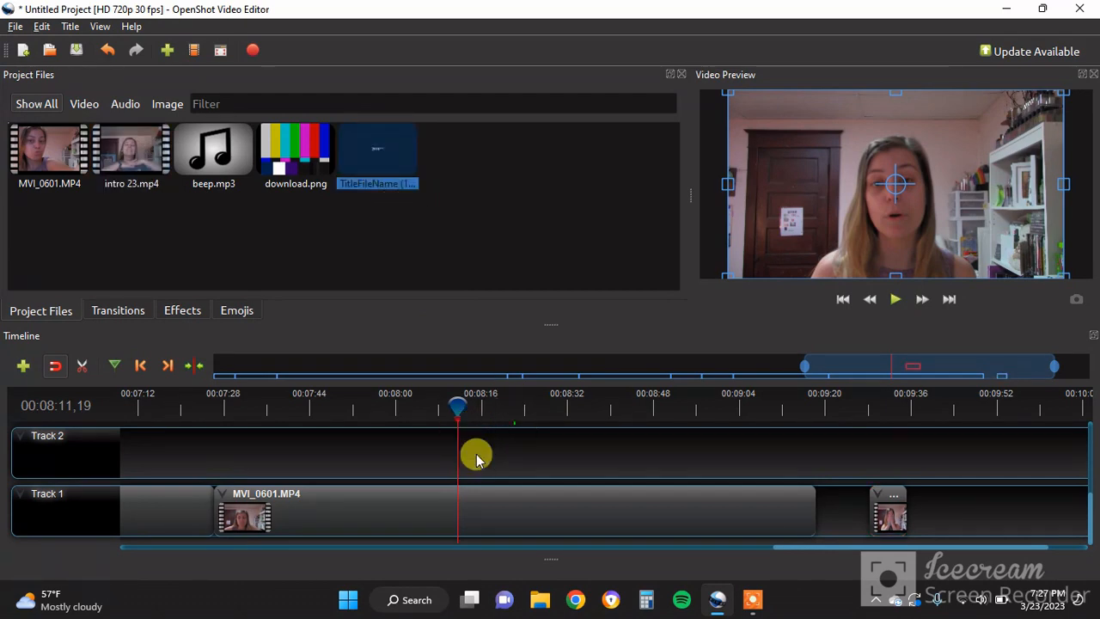
pyautogui.moveTo(534, 454); pyautogui.dragTo(479, 515)
pyautogui.scroll(-1, 480, 517)
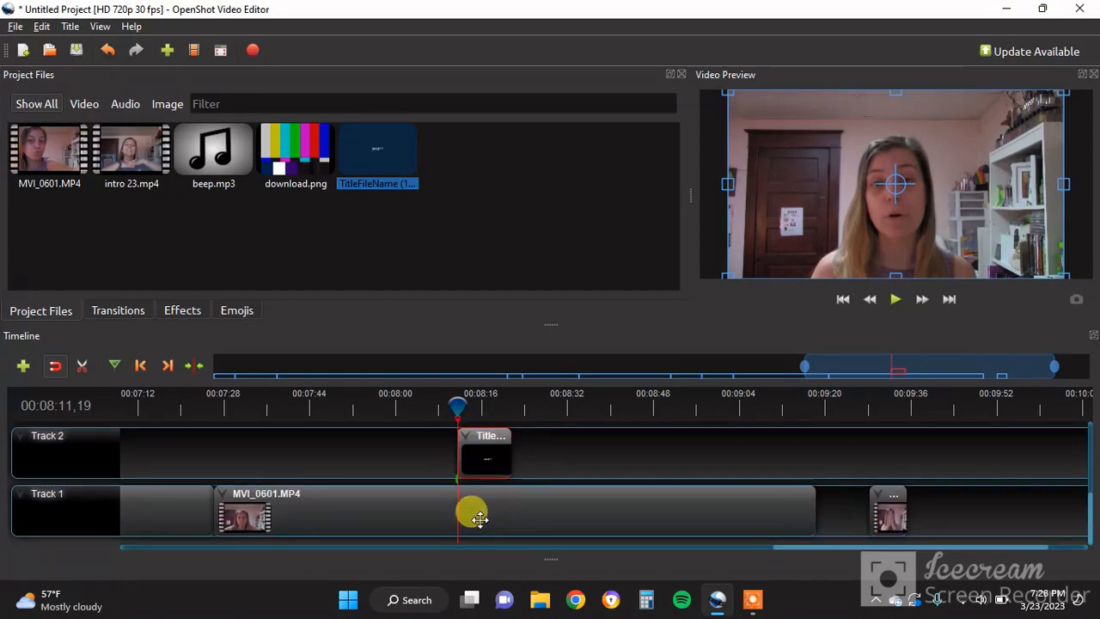
# Slice all clips at 00:08:16,10, keeping both sides, and delete the title piece after the cut on Track 2
pyautogui.press('space')
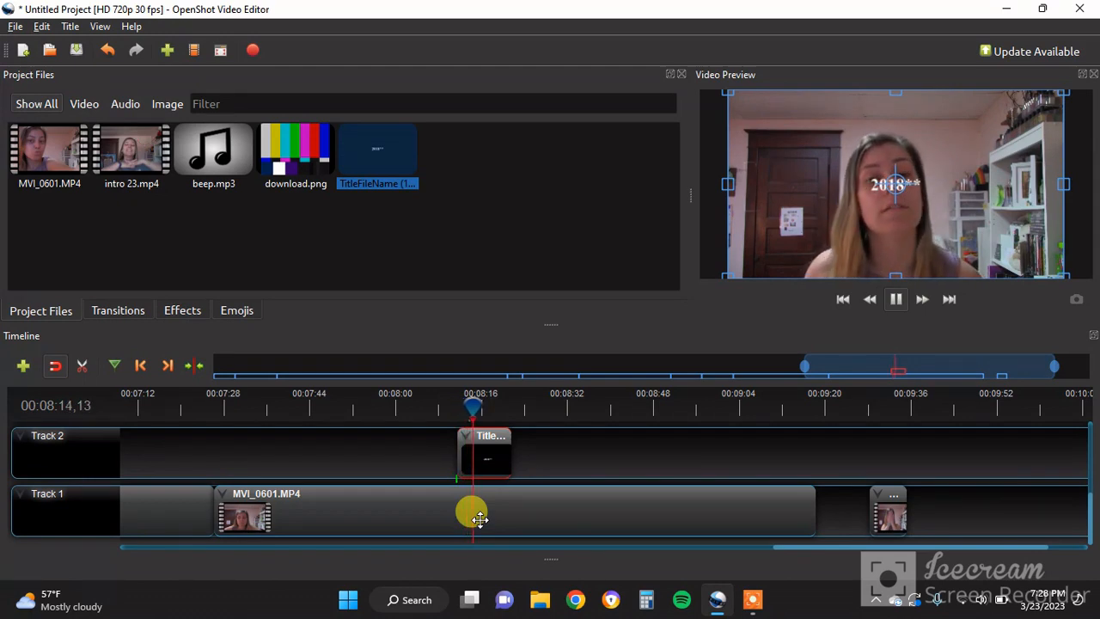
pyautogui.press('space')
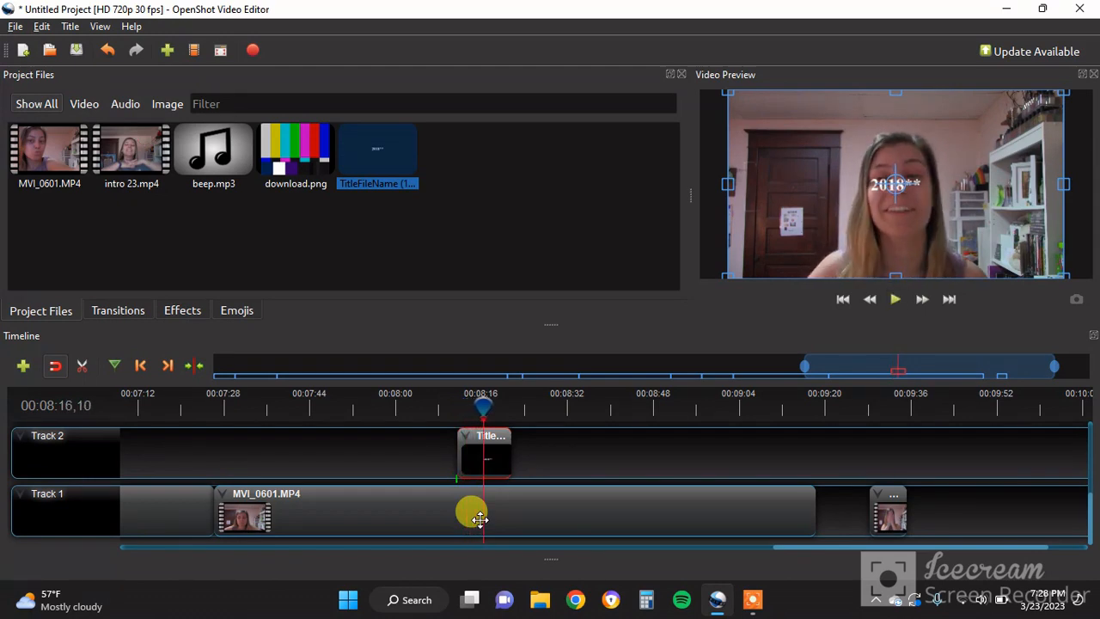
pyautogui.rightClick(483, 402)
pyautogui.moveTo(567, 412)
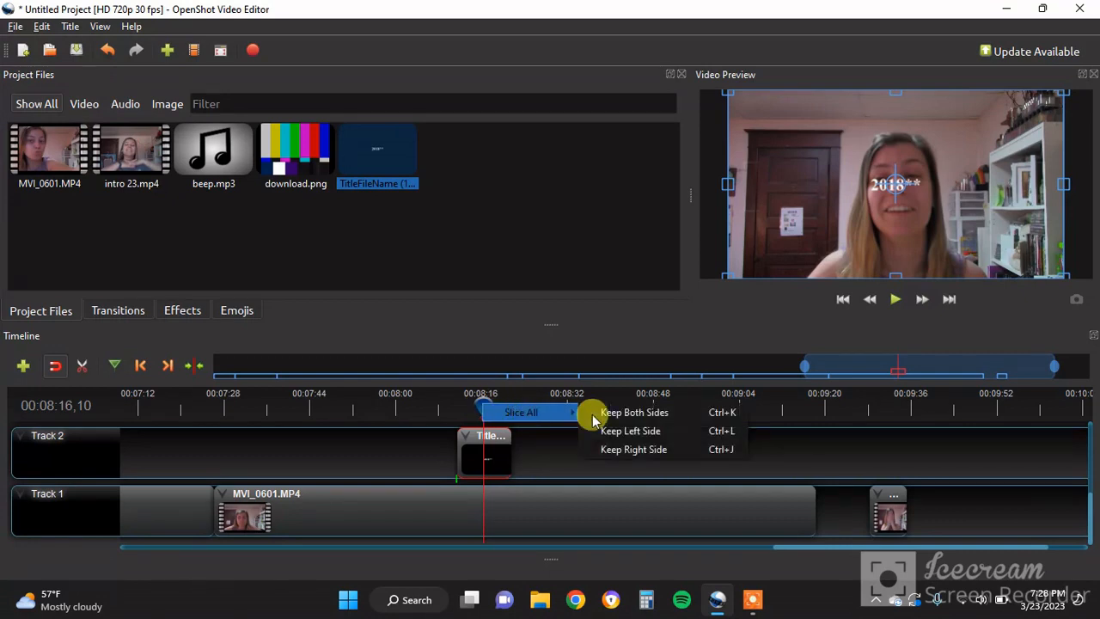
pyautogui.click(620, 418)
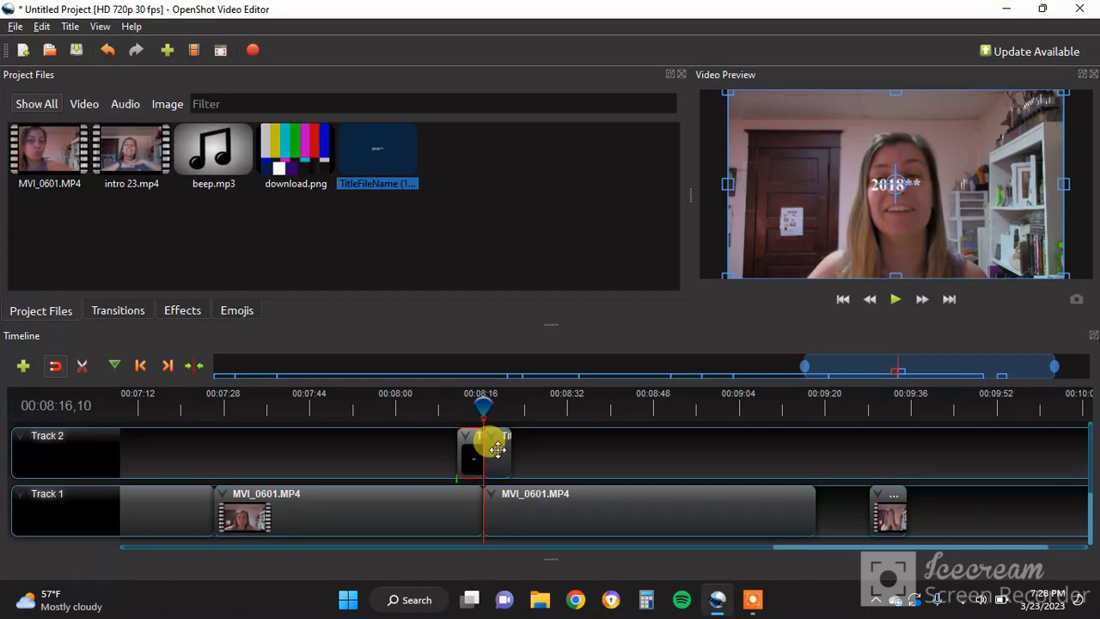
pyautogui.press('Delete')
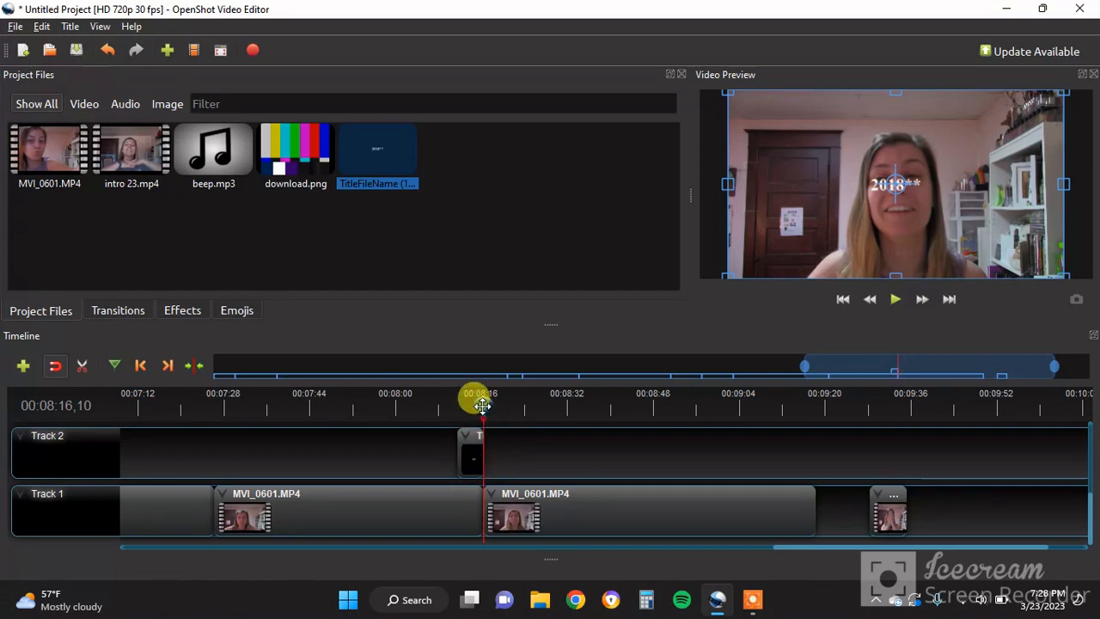
# Play back from the title onward and slice all at 00:09:17,24, keeping the left side
pyautogui.moveTo(482, 405); pyautogui.dragTo(475, 405)
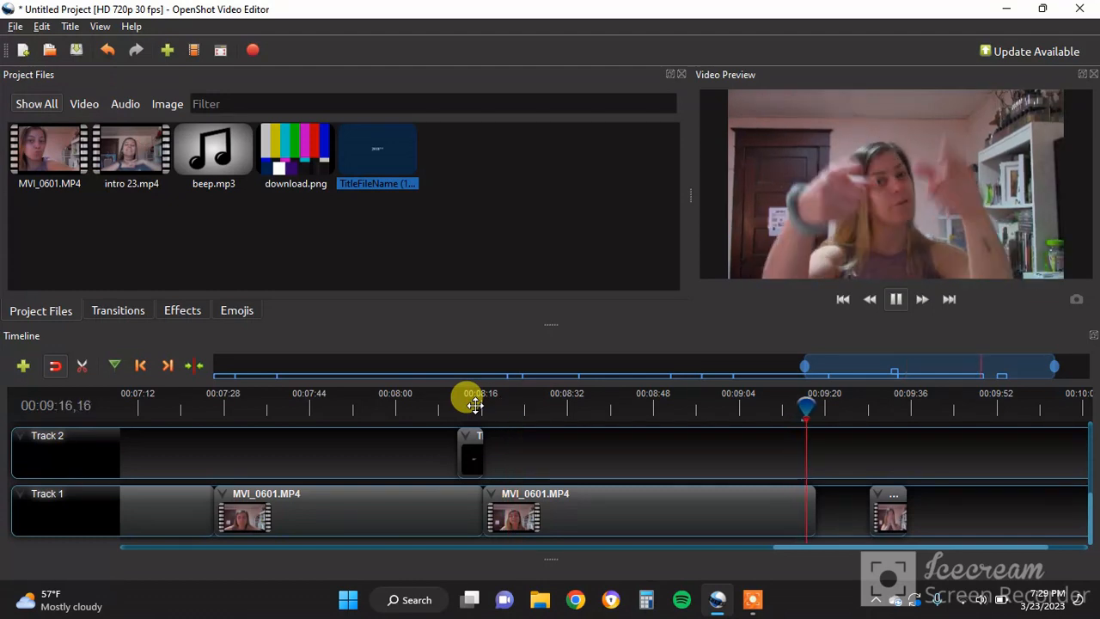
pyautogui.press('space')
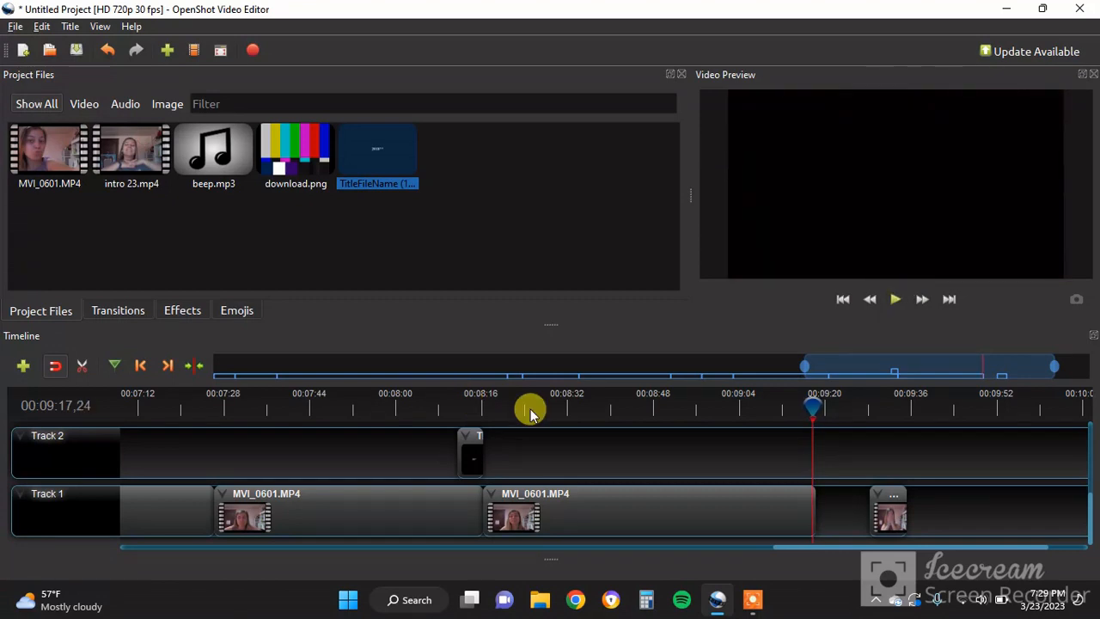
pyautogui.rightClick(812, 407)
pyautogui.moveTo(821, 419)
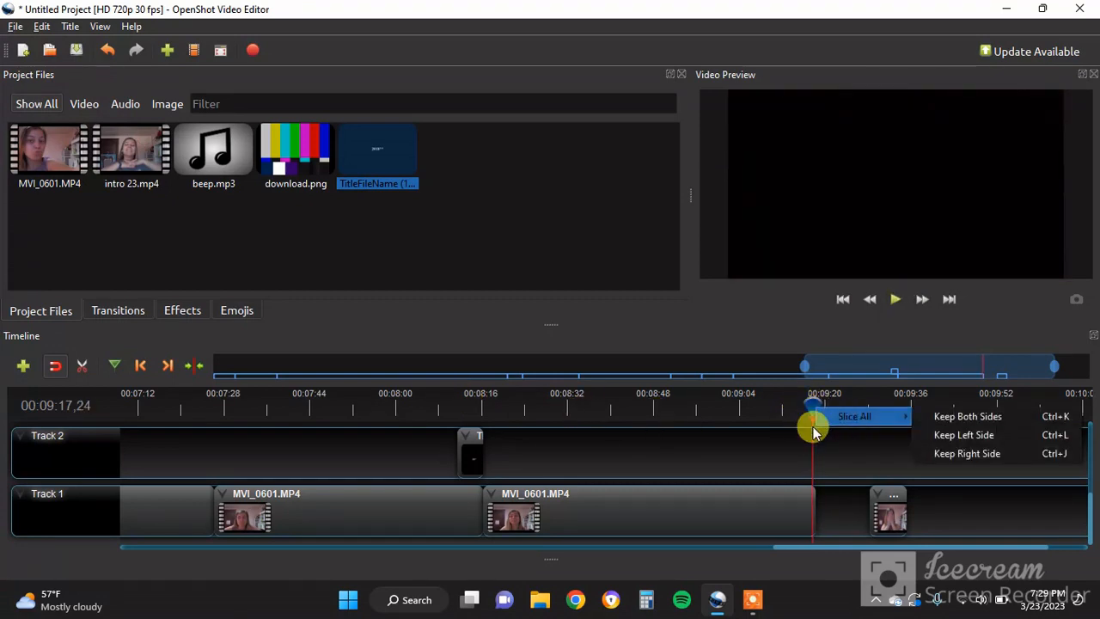
pyautogui.click(945, 435)
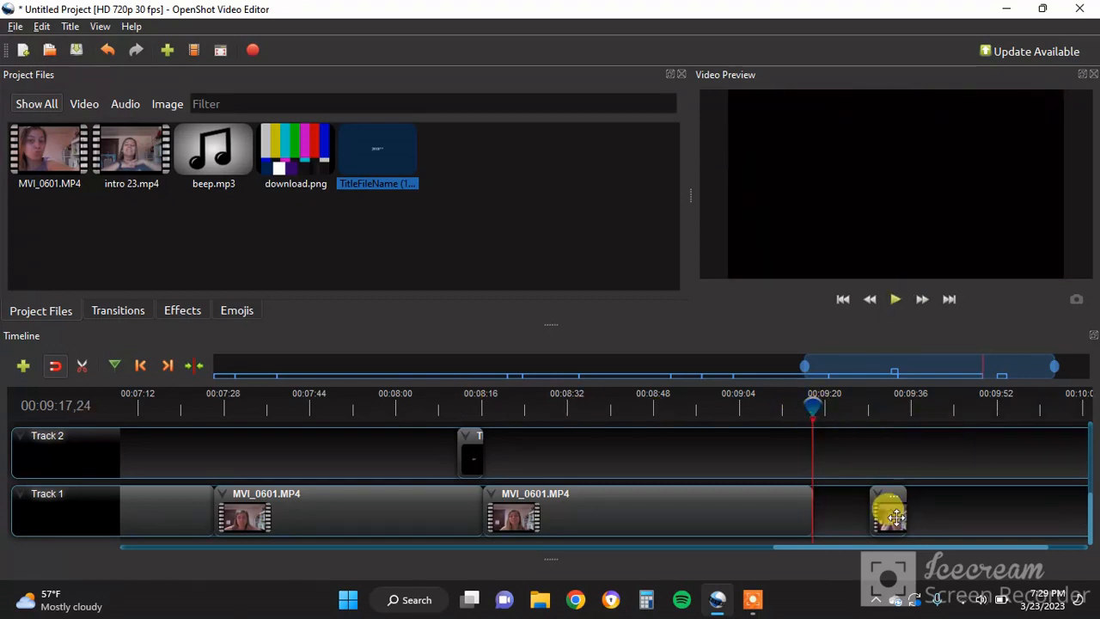
# Shift the short last clip later, then place download.png on Track 1 and beep.mp3 on Track 2, both starting at 00:09:17,24
pyautogui.moveTo(886, 503); pyautogui.dragTo(940, 507)
pyautogui.moveTo(329, 159); pyautogui.dragTo(810, 503)
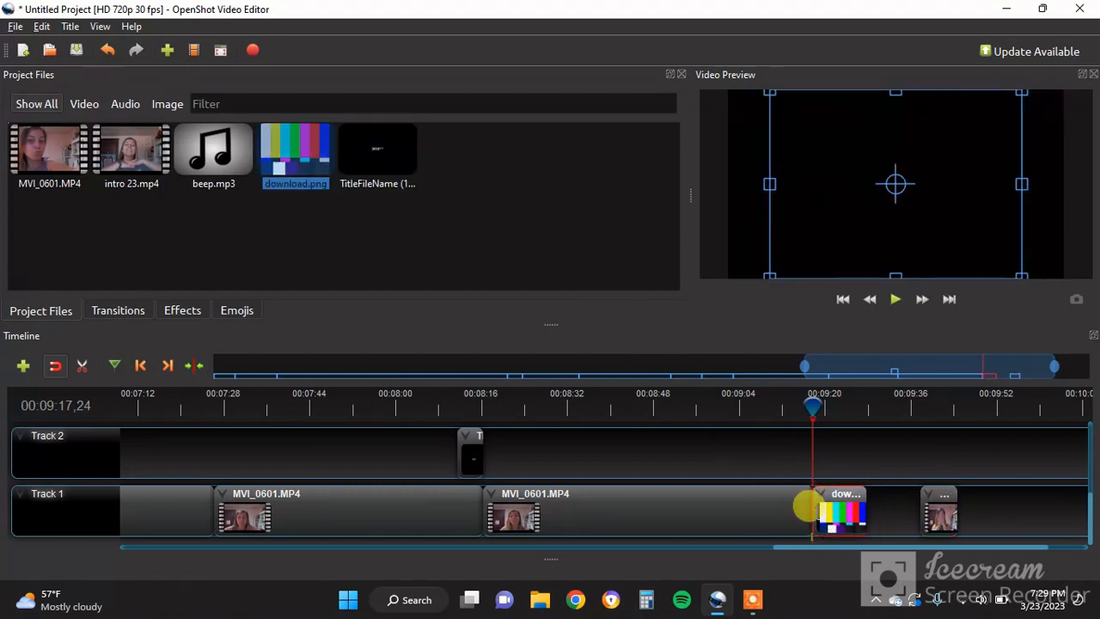
pyautogui.moveTo(234, 152); pyautogui.dragTo(810, 447)
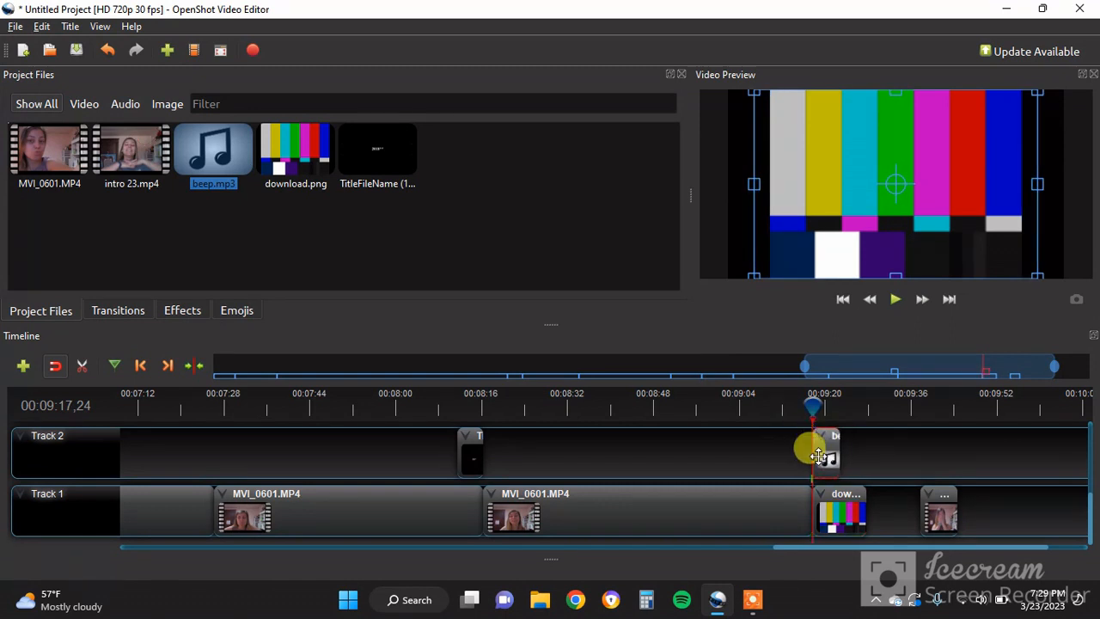
# Trim download.png and beep.mp3 at 00:09:19,21, keeping the left side, and move the short last clip back against them for playback
pyautogui.moveTo(805, 400); pyautogui.dragTo(802, 405)
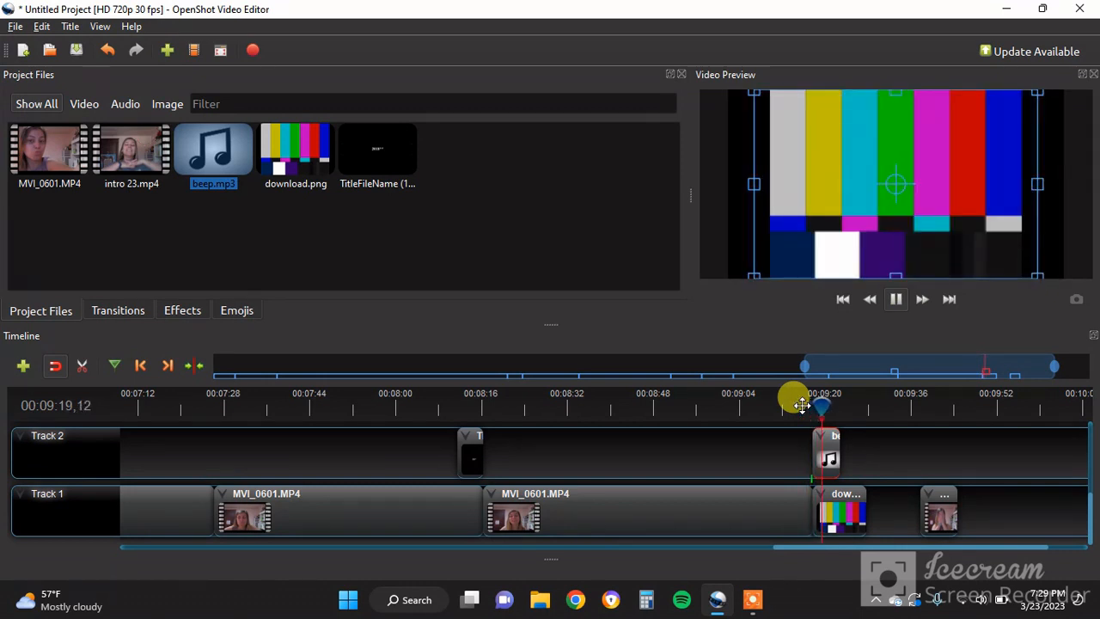
pyautogui.rightClick(815, 397)
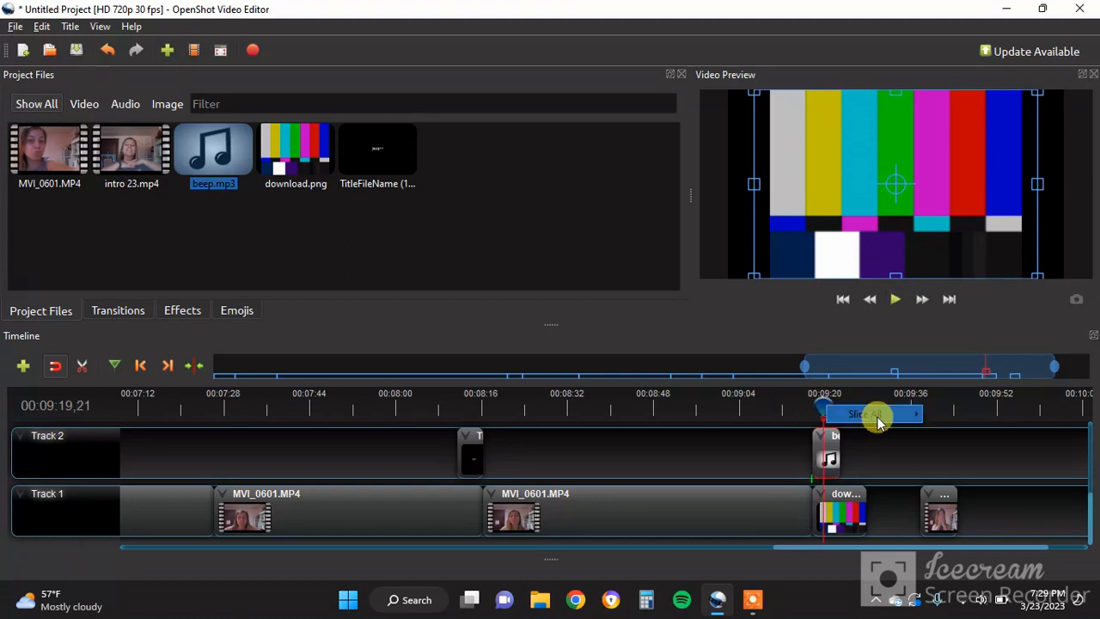
pyautogui.moveTo(876, 418)
pyautogui.click(971, 433)
pyautogui.moveTo(941, 503); pyautogui.dragTo(838, 504)
pyautogui.moveTo(829, 413); pyautogui.dragTo(797, 404)
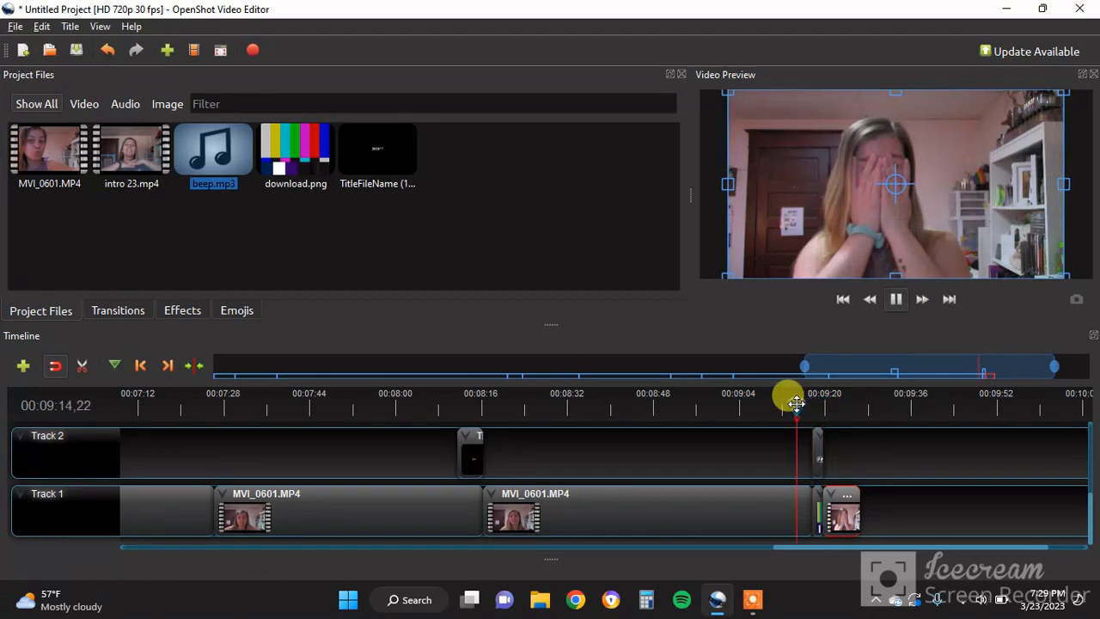